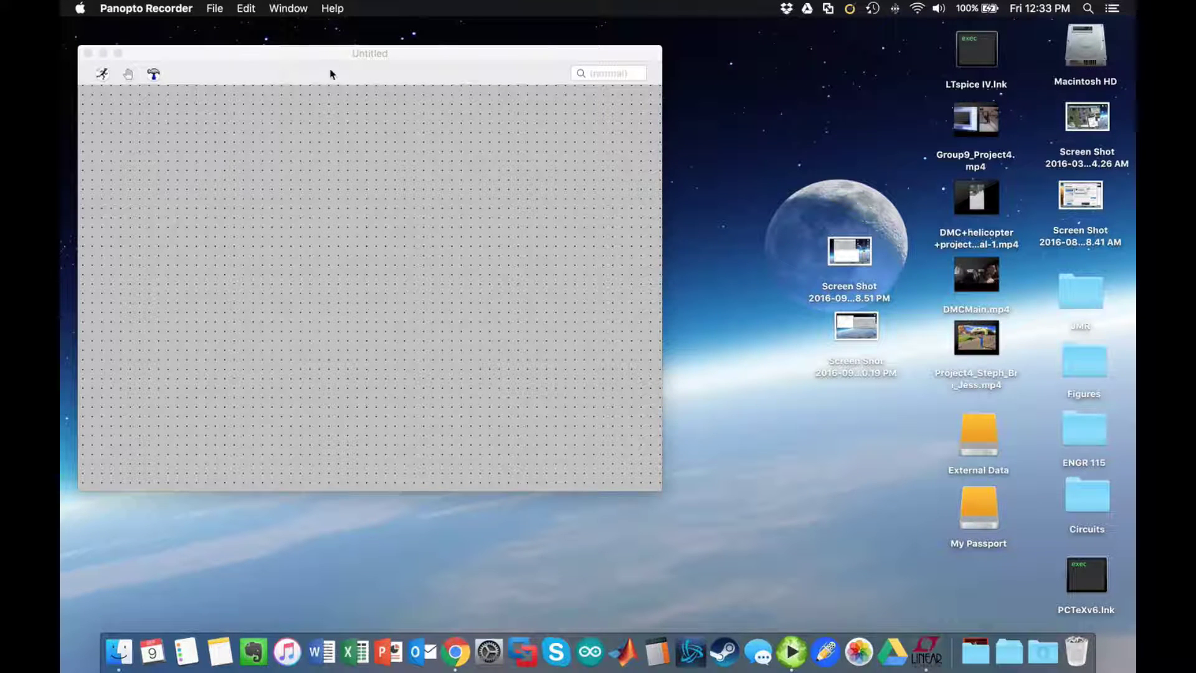
# Bring the blank Untitled schematic window to the front and raise it slightly.
pyautogui.moveTo(330, 74); pyautogui.dragTo(330, 39)
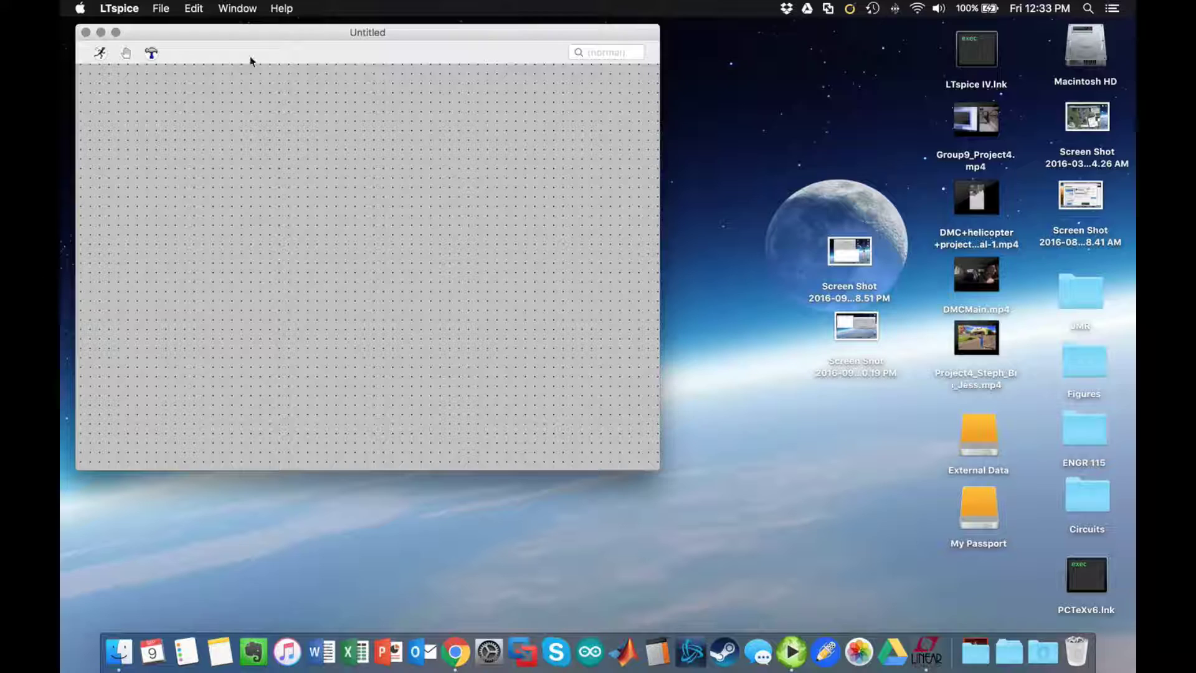
# Open the Draft > Component library and browse the part list.
pyautogui.rightClick(206, 167)
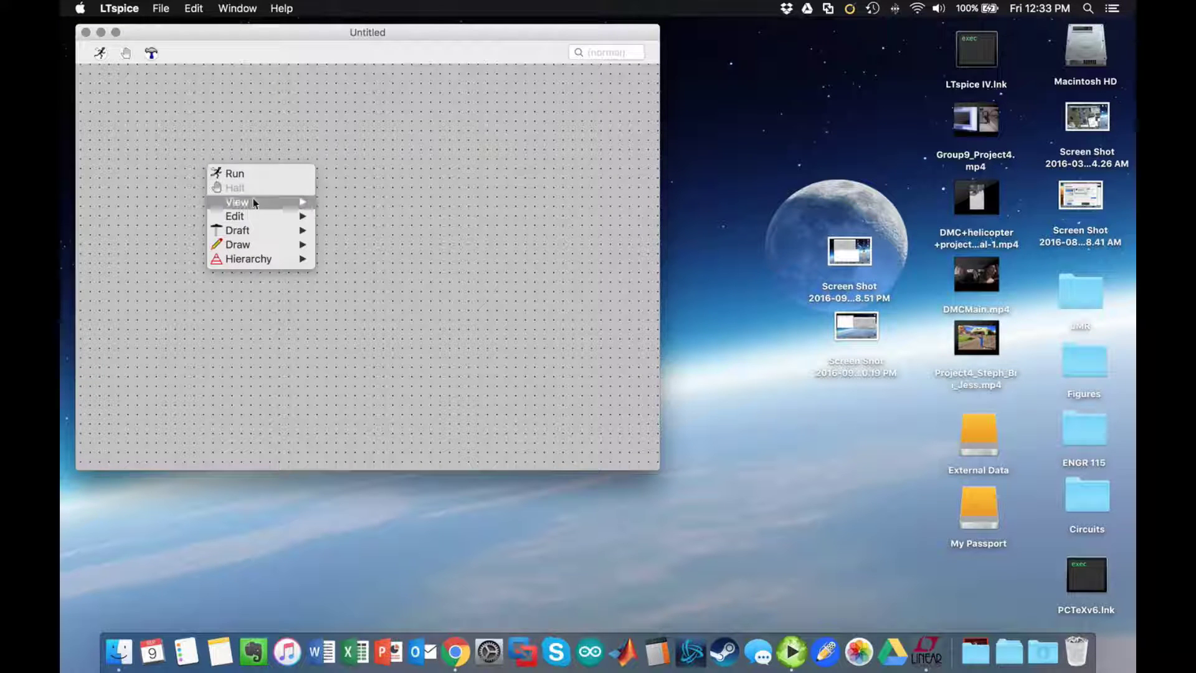
pyautogui.moveTo(279, 228)
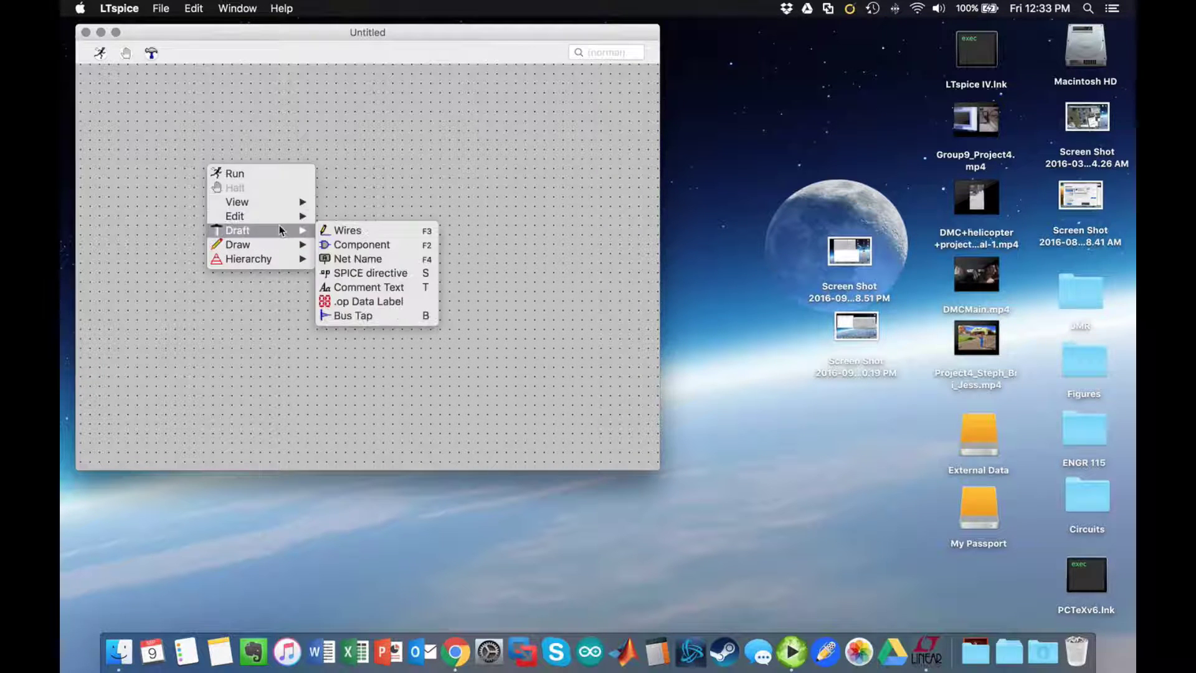
pyautogui.click(396, 247)
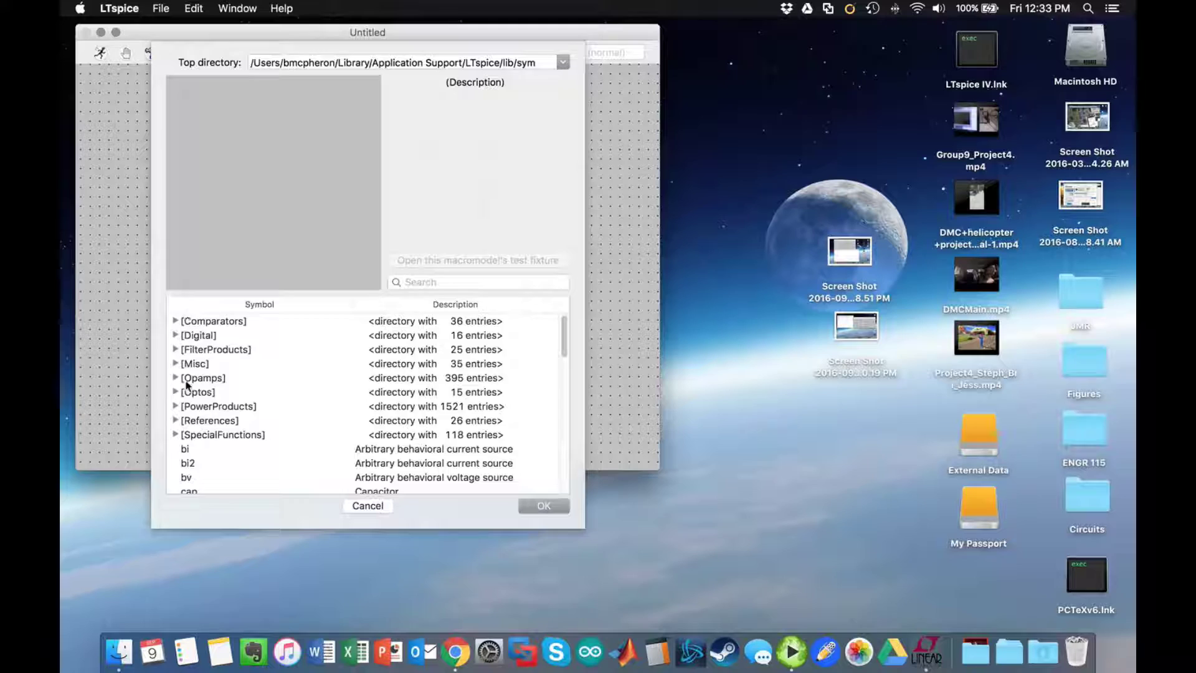
pyautogui.scroll(-5, 184, 409)
pyautogui.scroll(-10, 185, 410)
pyautogui.scroll(8, 184, 410)
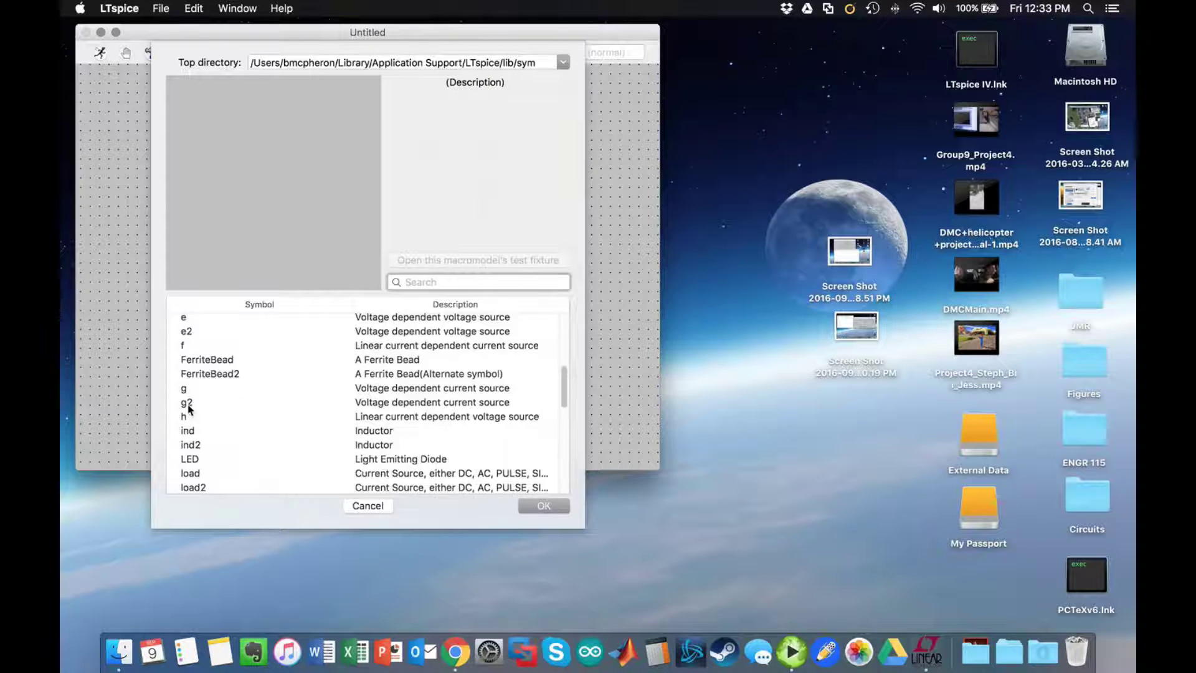
pyautogui.scroll(-6, 189, 410)
pyautogui.scroll(-3, 189, 408)
# Search for 'volt' and place voltage source V1 on the left of the schematic.
pyautogui.click(437, 284)
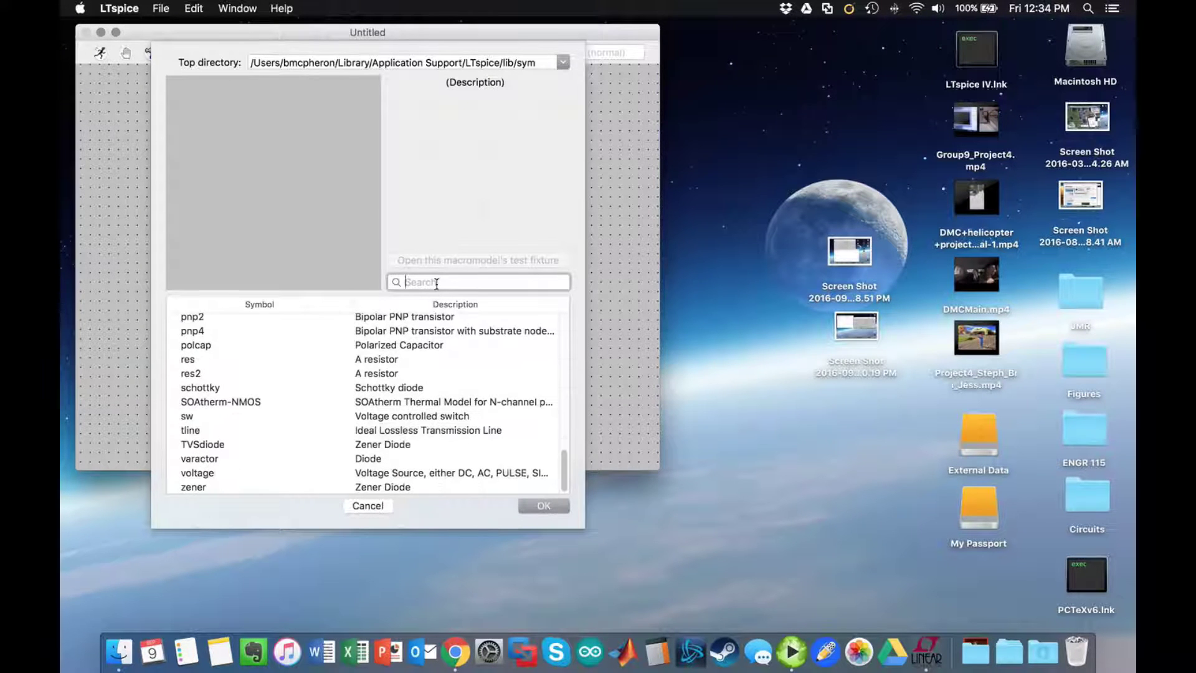
pyautogui.write('volt')
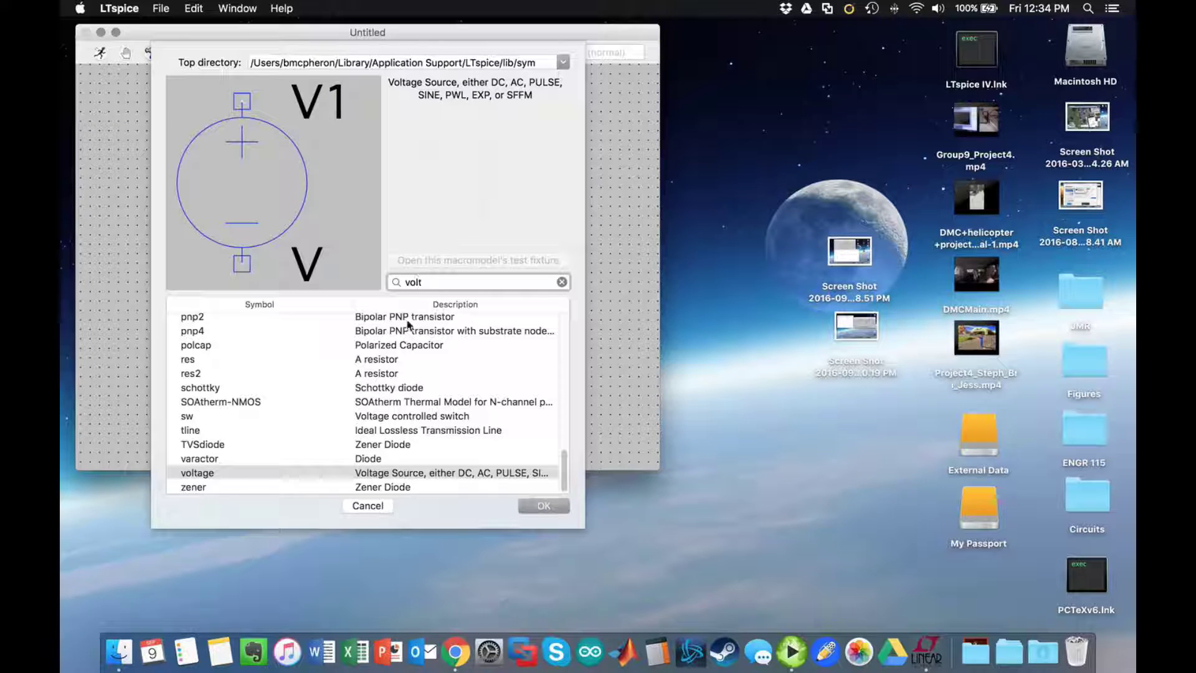
pyautogui.click(195, 473)
pyautogui.click(543, 506)
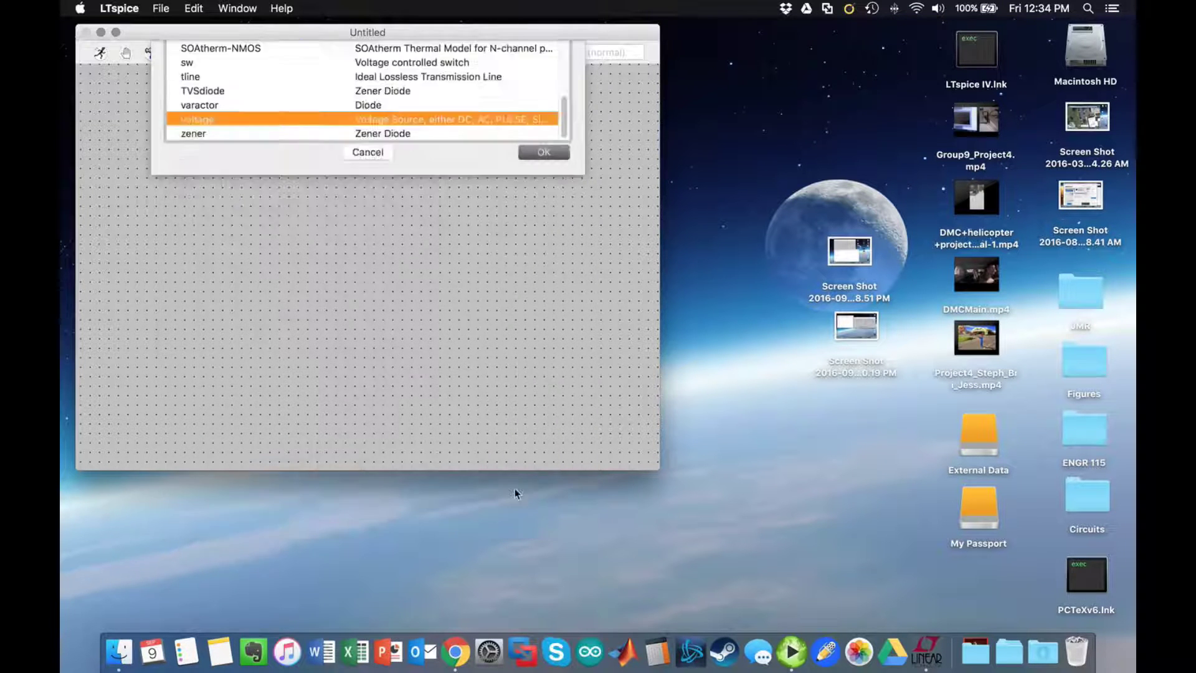
pyautogui.click(195, 219)
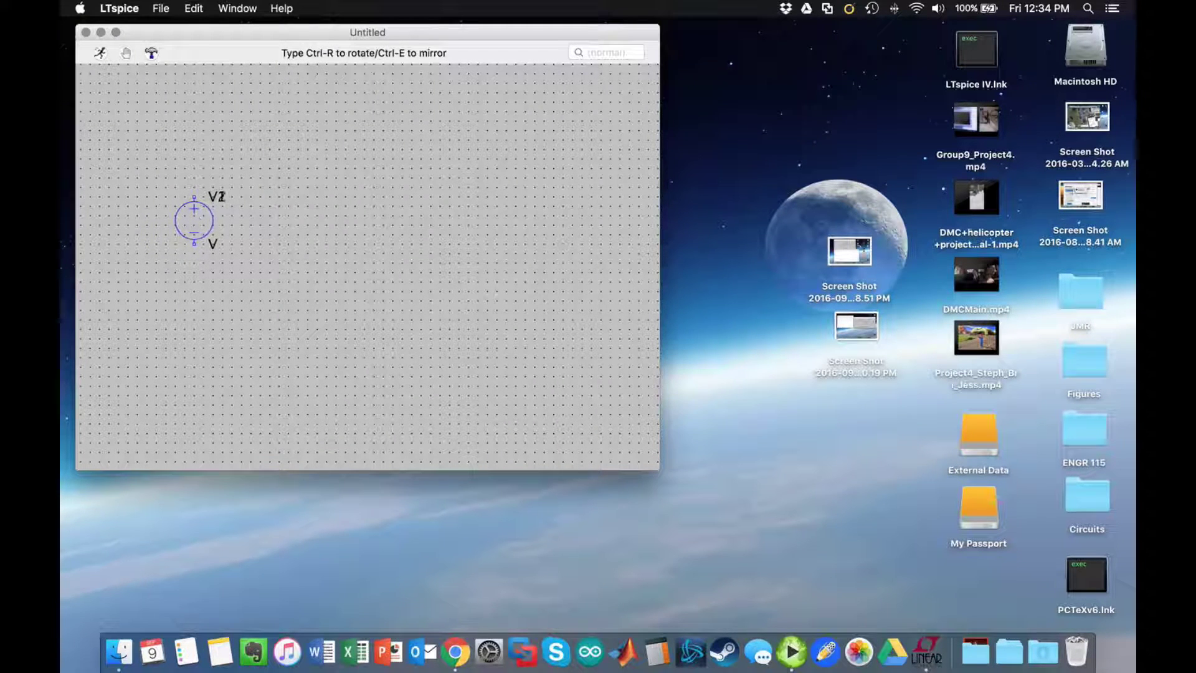
pyautogui.press('Escape')
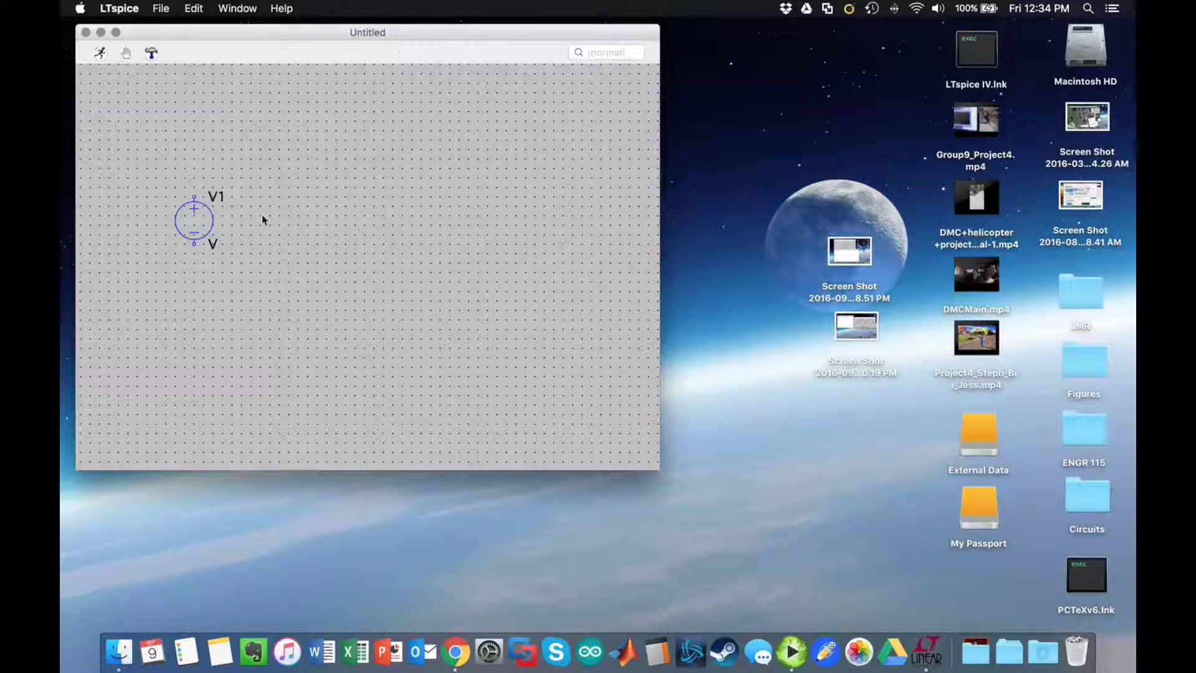
# Change V1's value from V to 10.
pyautogui.rightClick(212, 243)
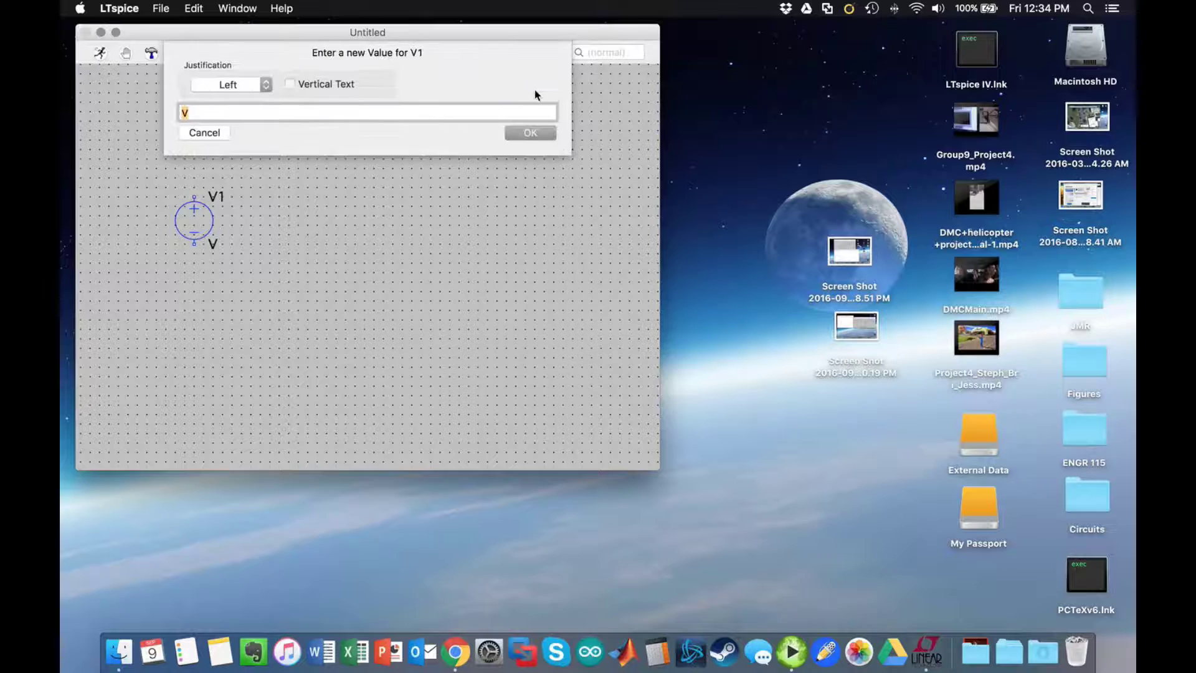
pyautogui.write('10')
pyautogui.press('Return')
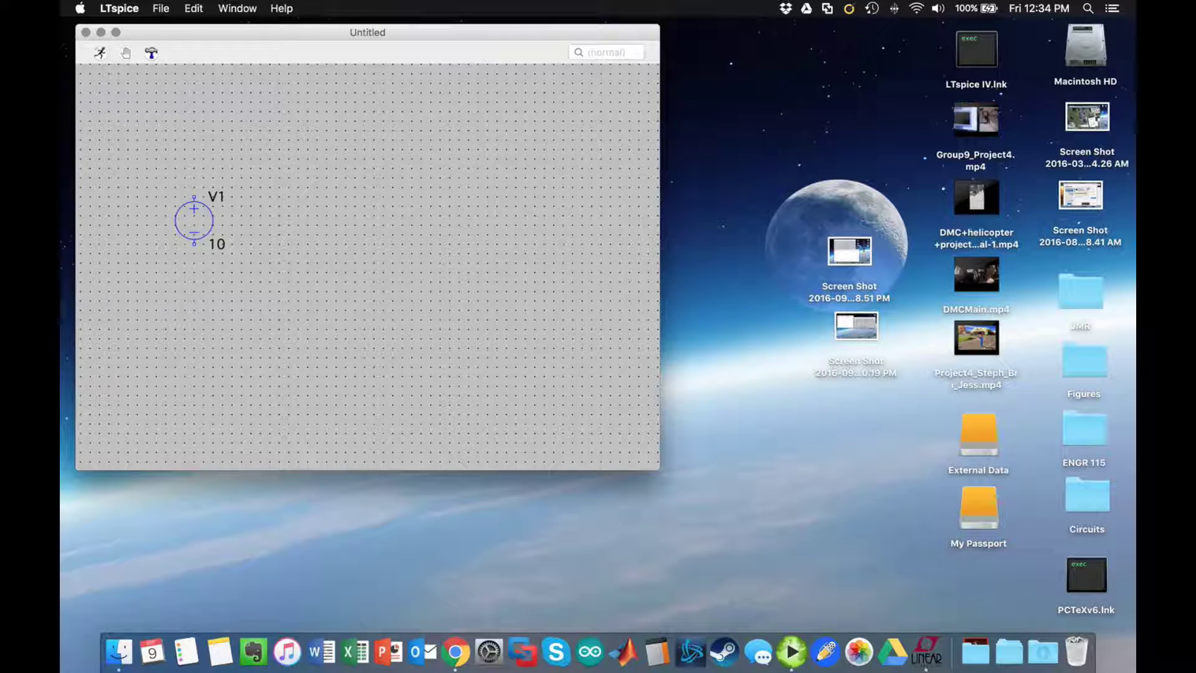
# Place resistor R1 right of V1 and resistor R2 above and right of R1.
pyautogui.rightClick(242, 157)
pyautogui.moveTo(280, 222)
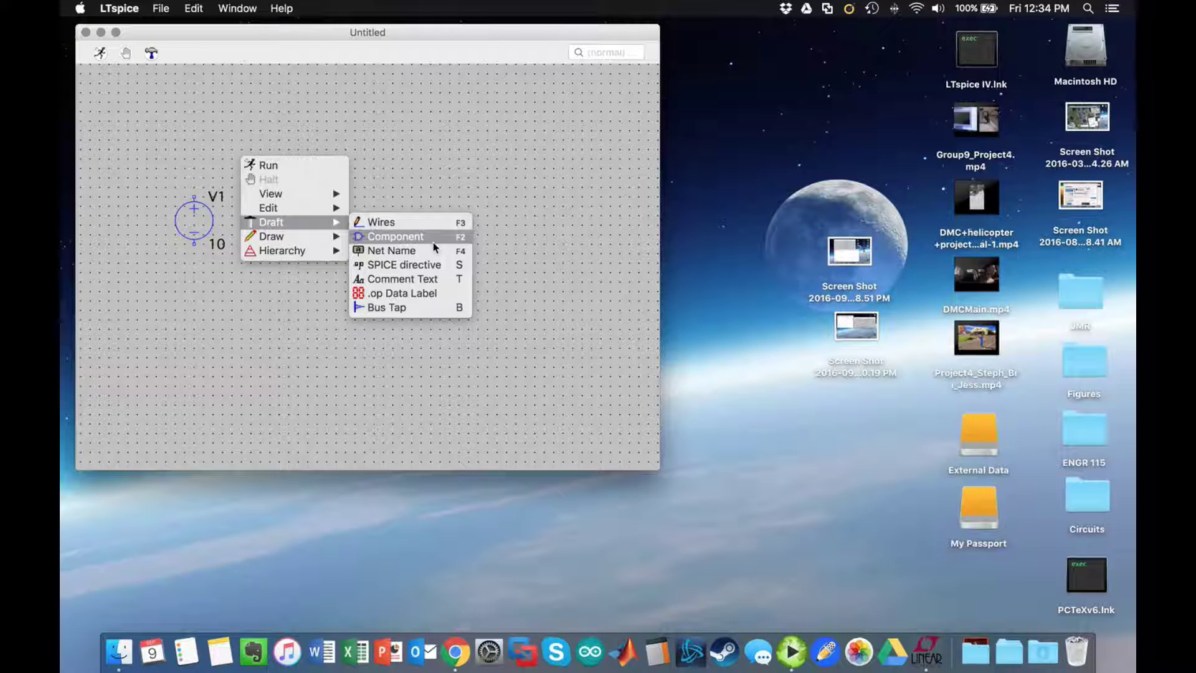
pyautogui.click(383, 237)
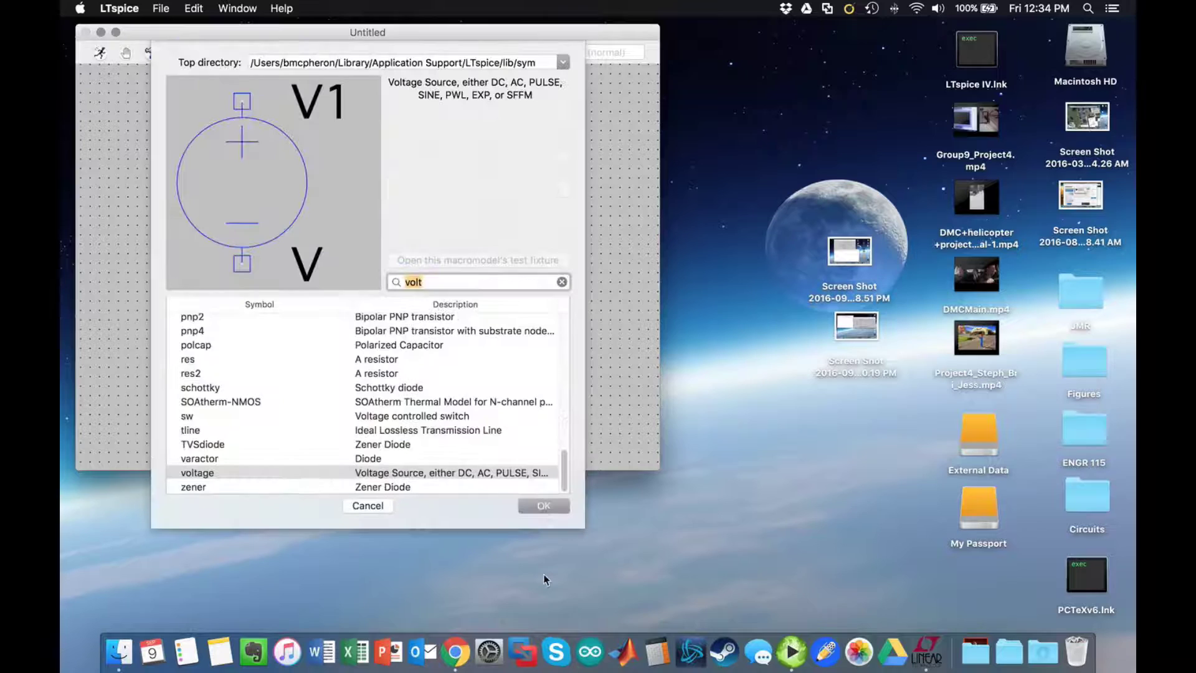
pyautogui.write('res')
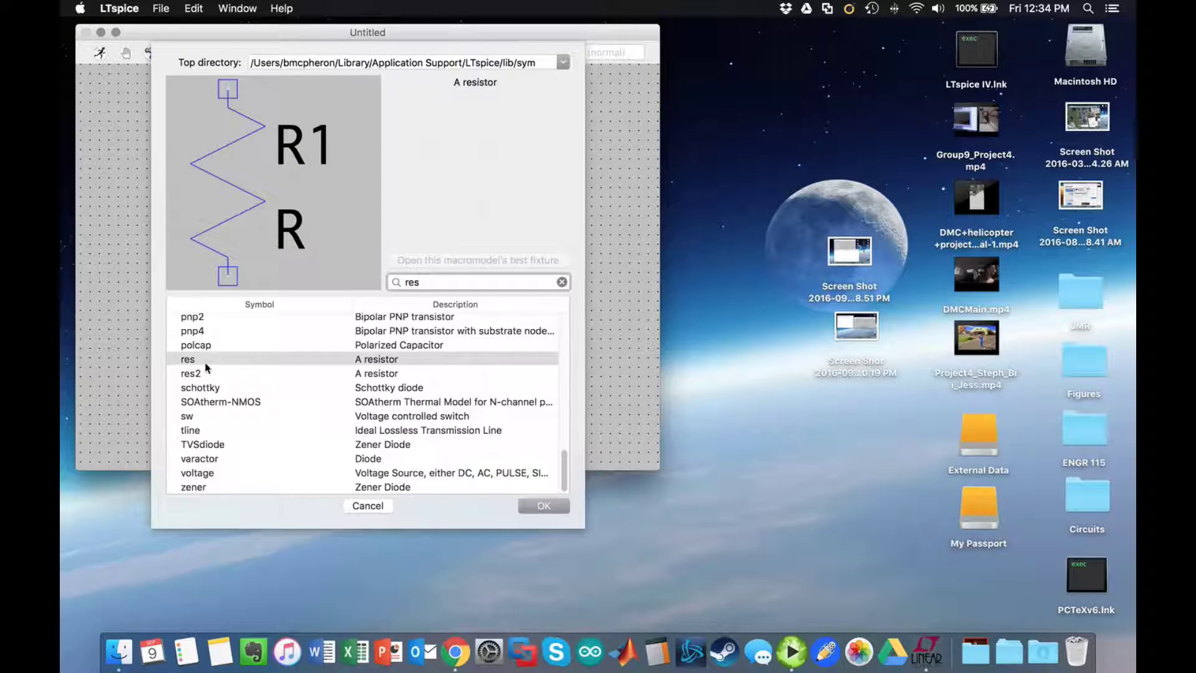
pyautogui.click(544, 505)
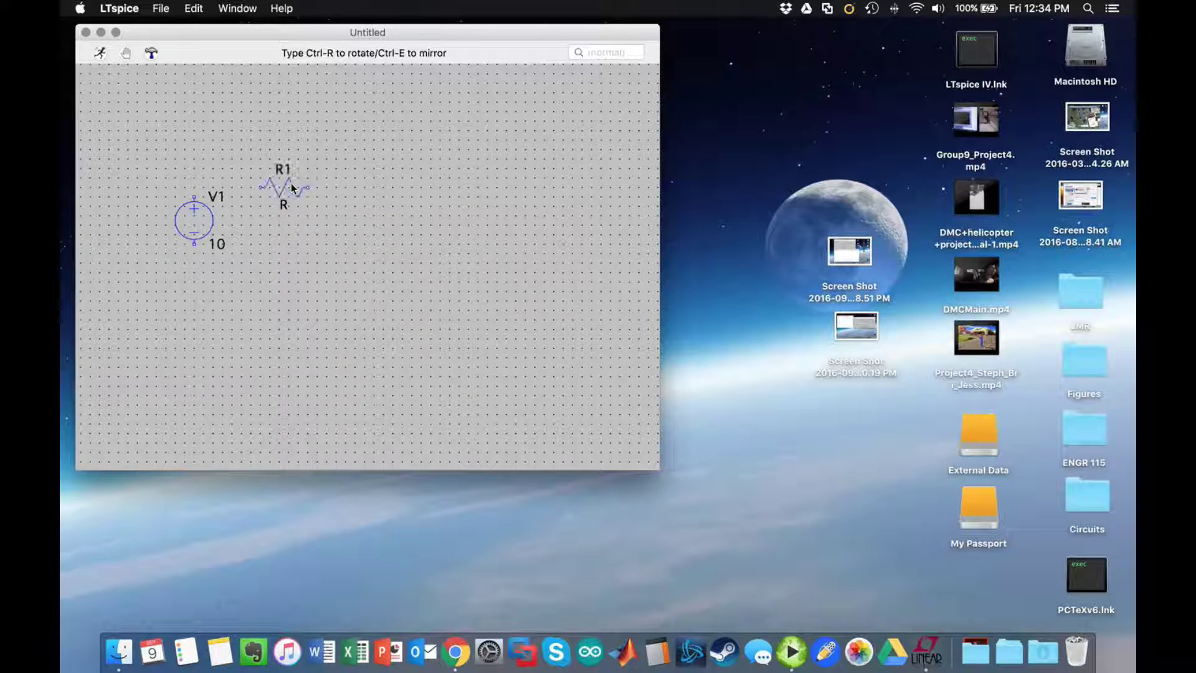
pyautogui.click(269, 180)
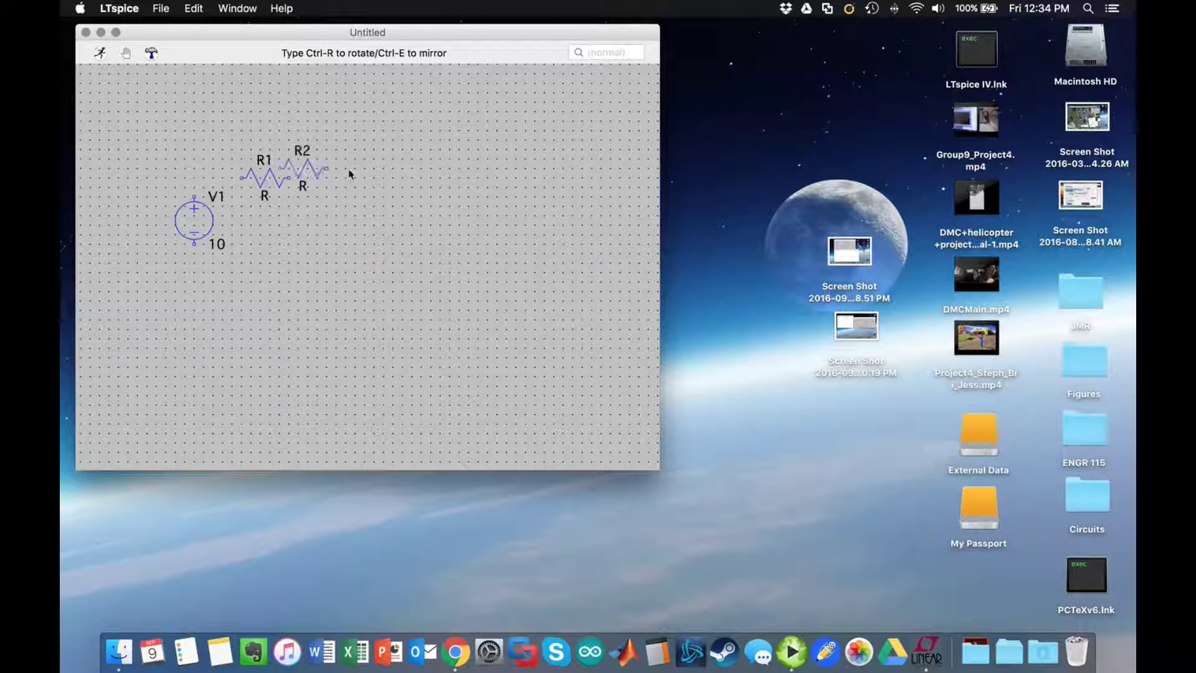
pyautogui.click(381, 132)
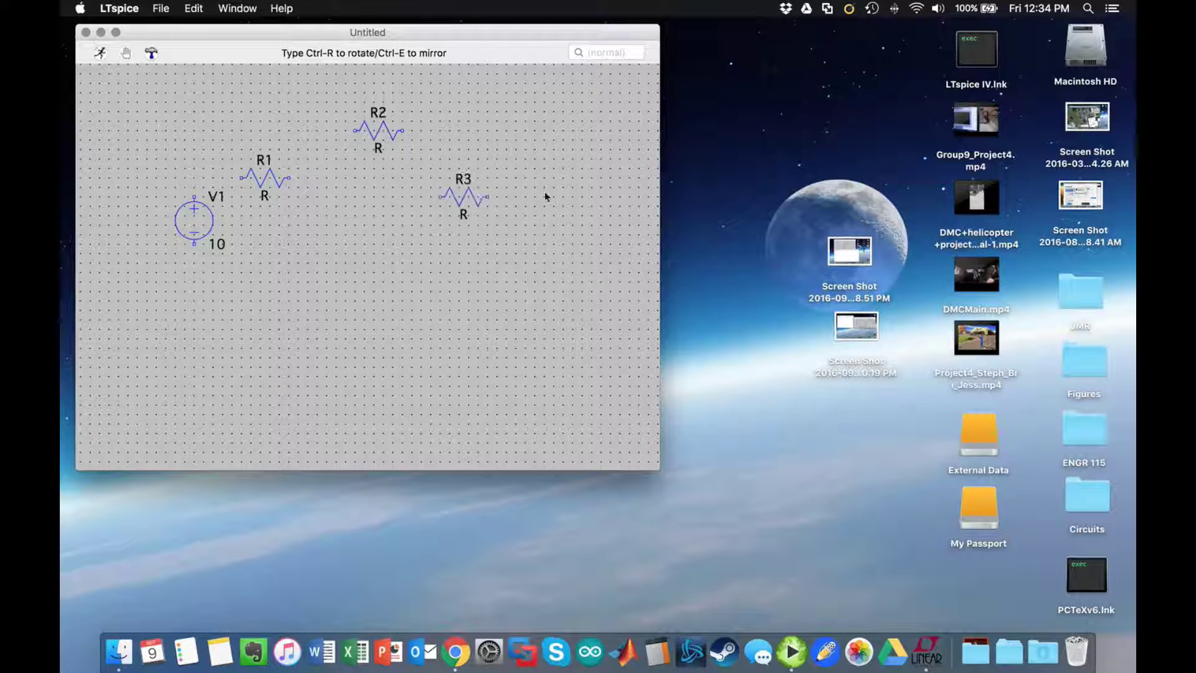
pyautogui.press('Escape')
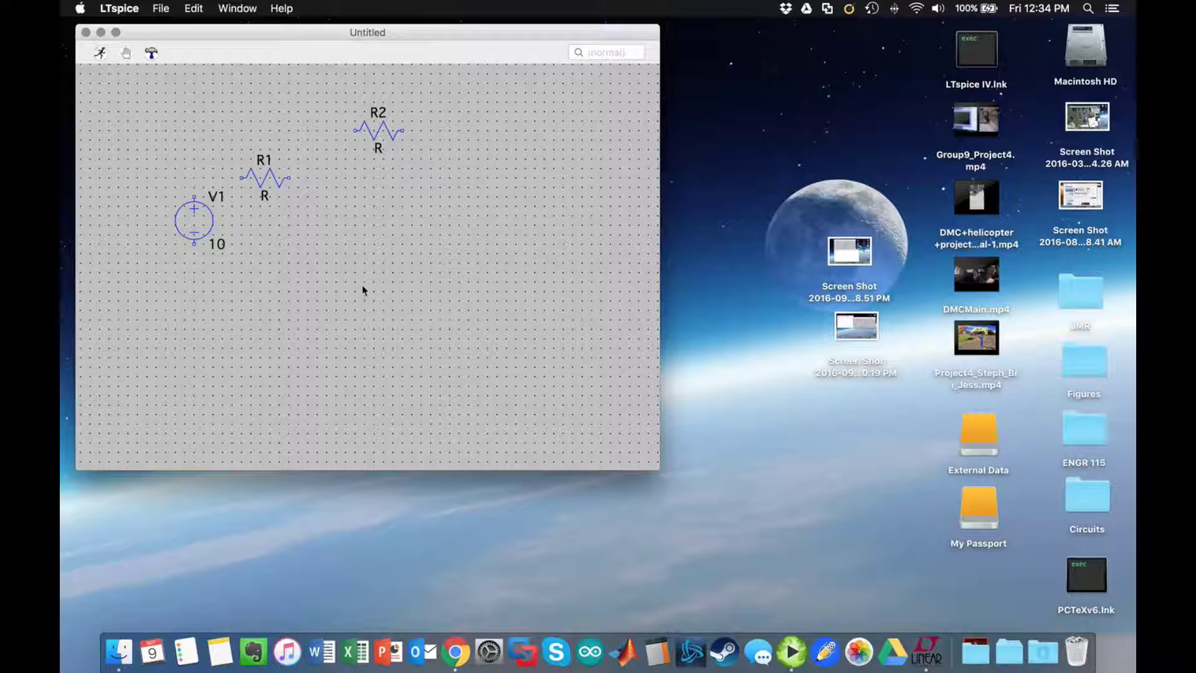
# Set R1's value to 100k and R2's value to 1meg.
pyautogui.rightClick(267, 197)
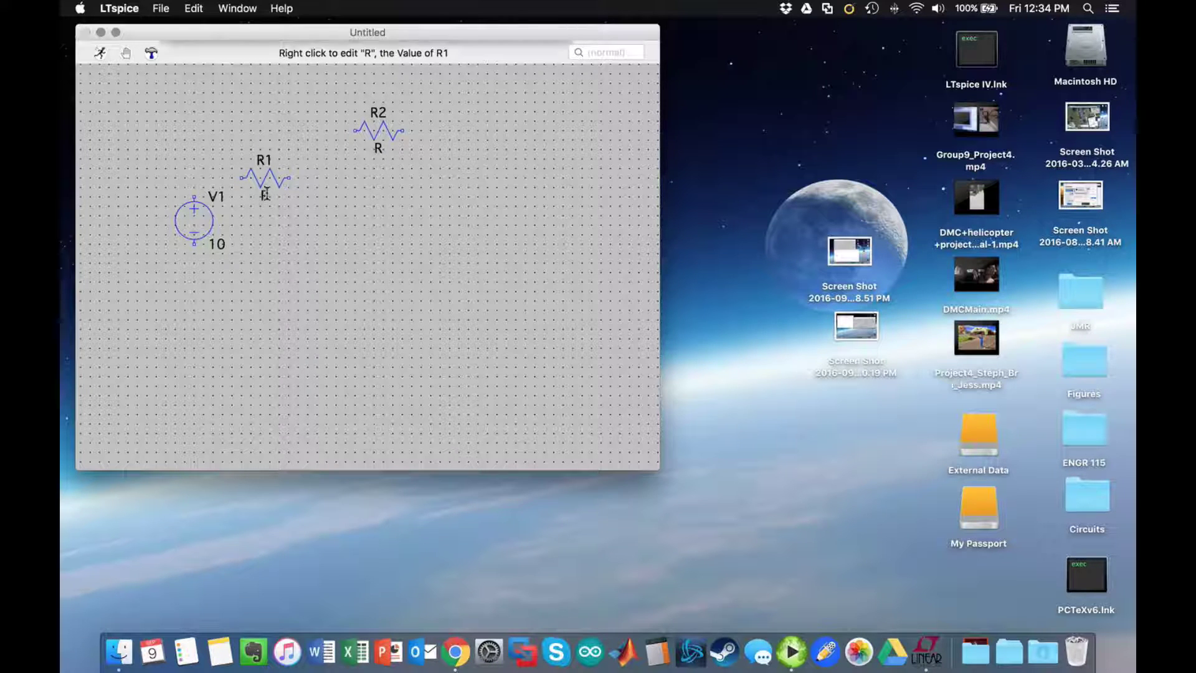
pyautogui.write('100k')
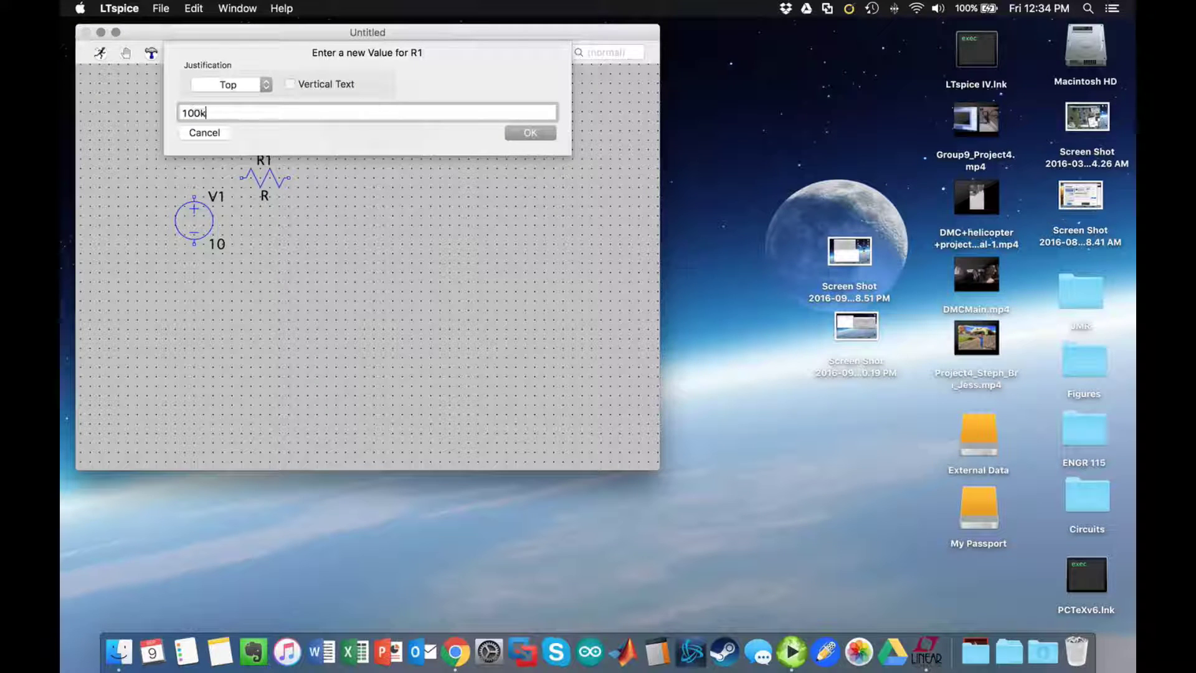
pyautogui.click(547, 133)
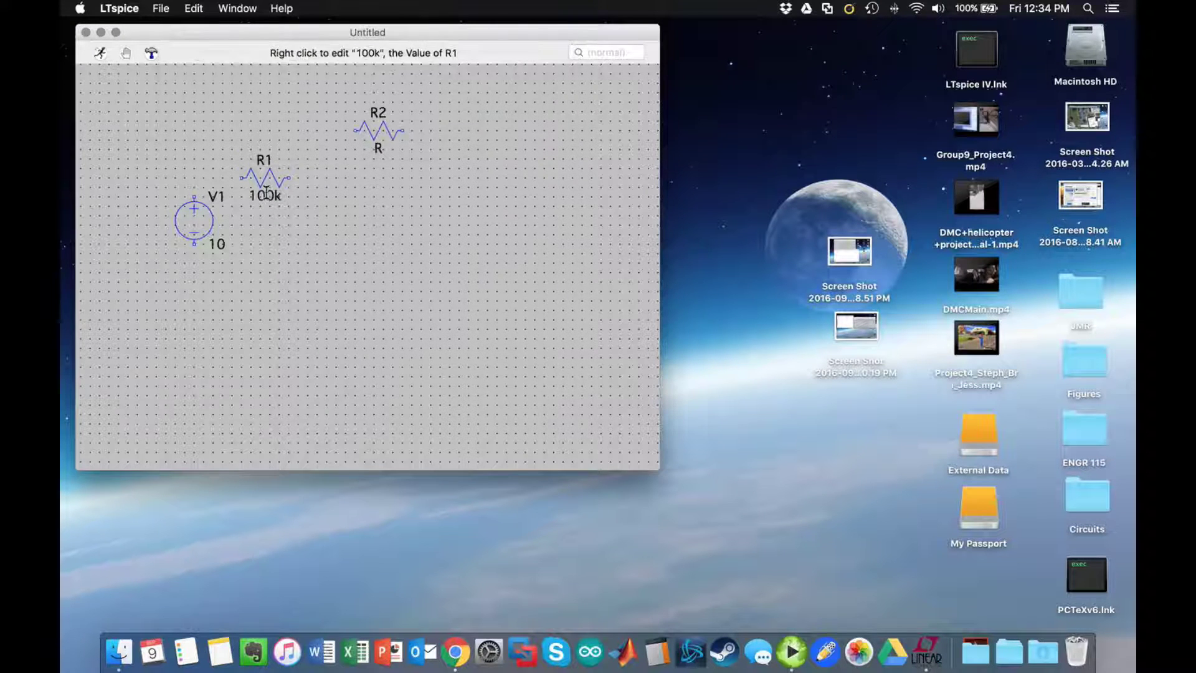
pyautogui.rightClick(377, 148)
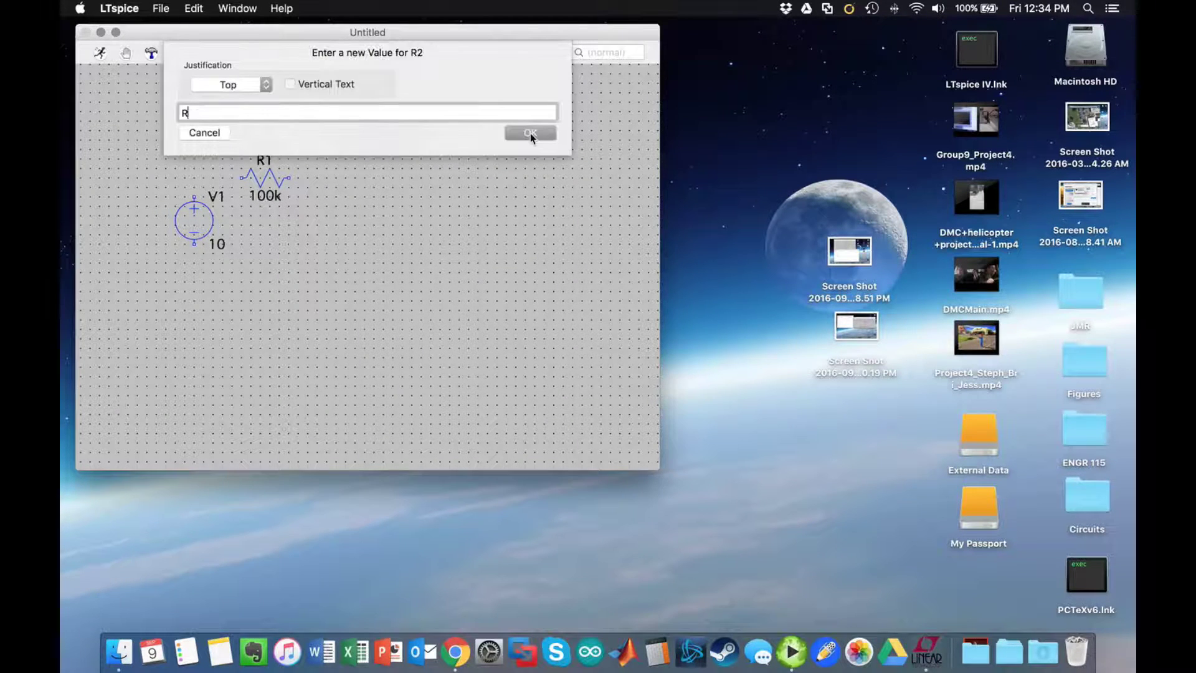
pyautogui.write('1meg')
pyautogui.click(529, 133)
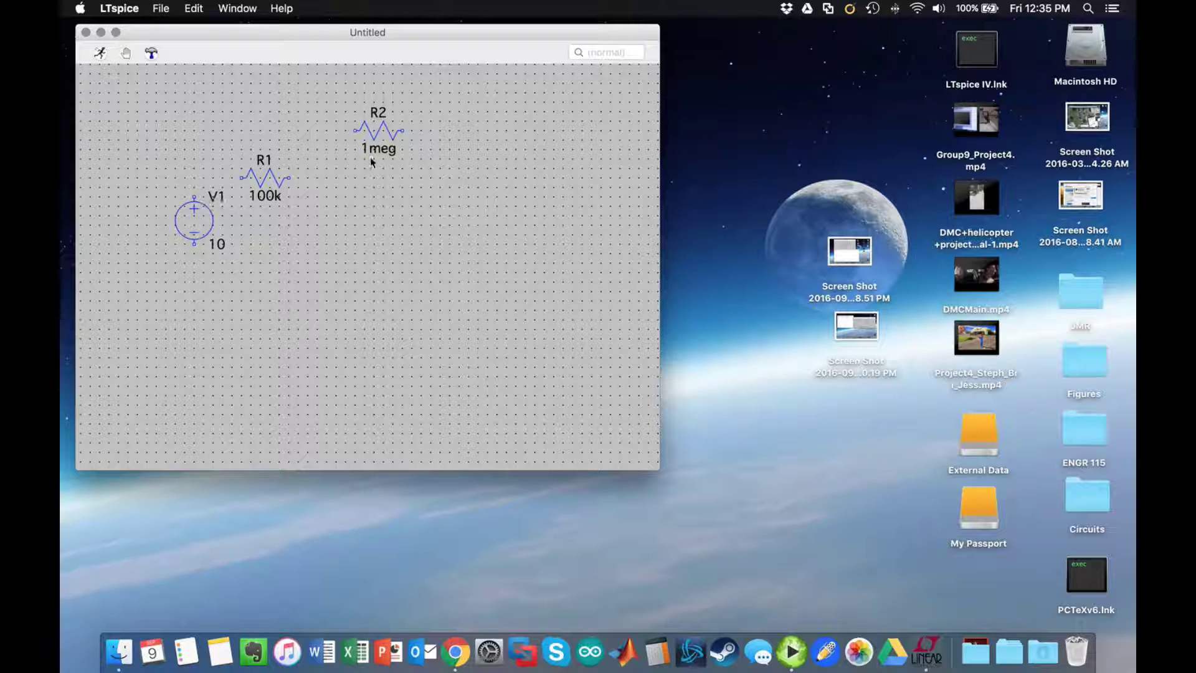
# Open the component library and expand the [Opamps] folder.
pyautogui.rightClick(193, 133)
pyautogui.moveTo(237, 198)
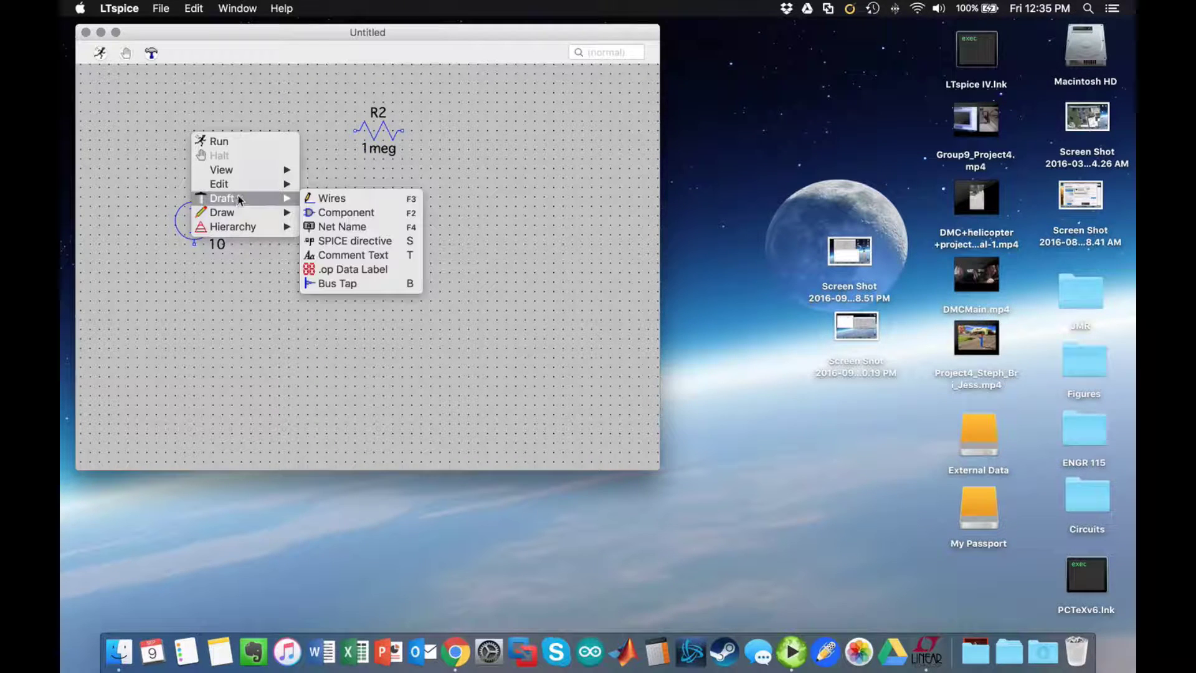
pyautogui.click(343, 213)
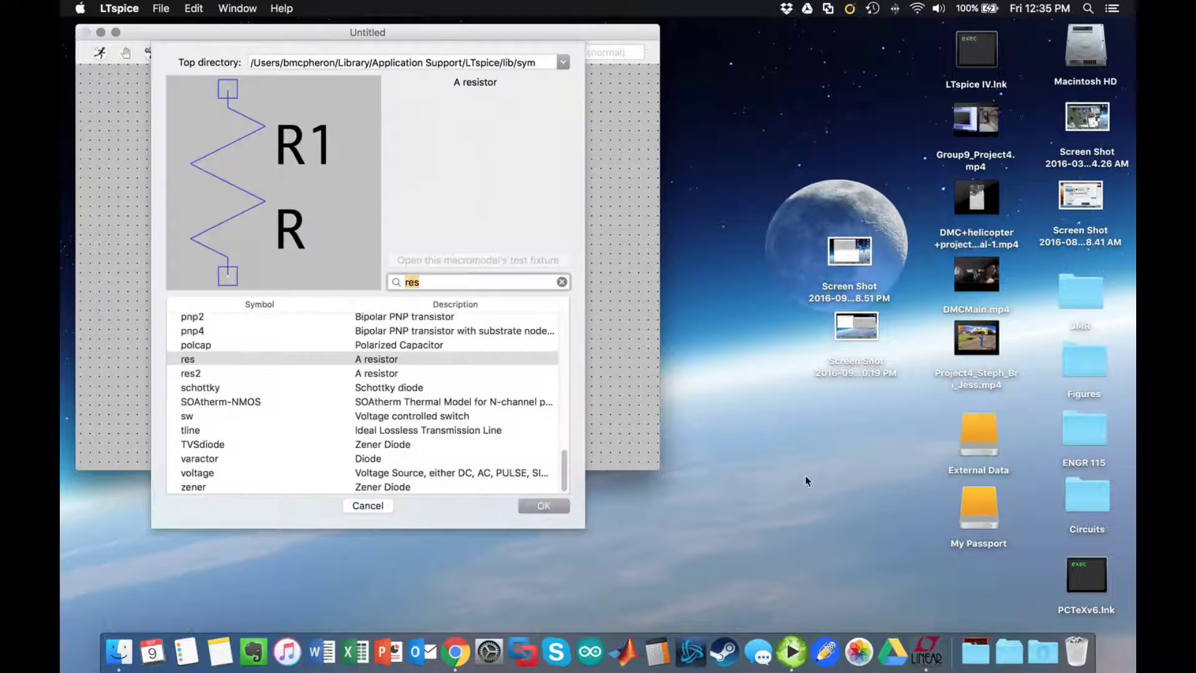
pyautogui.scroll(15, 472, 362)
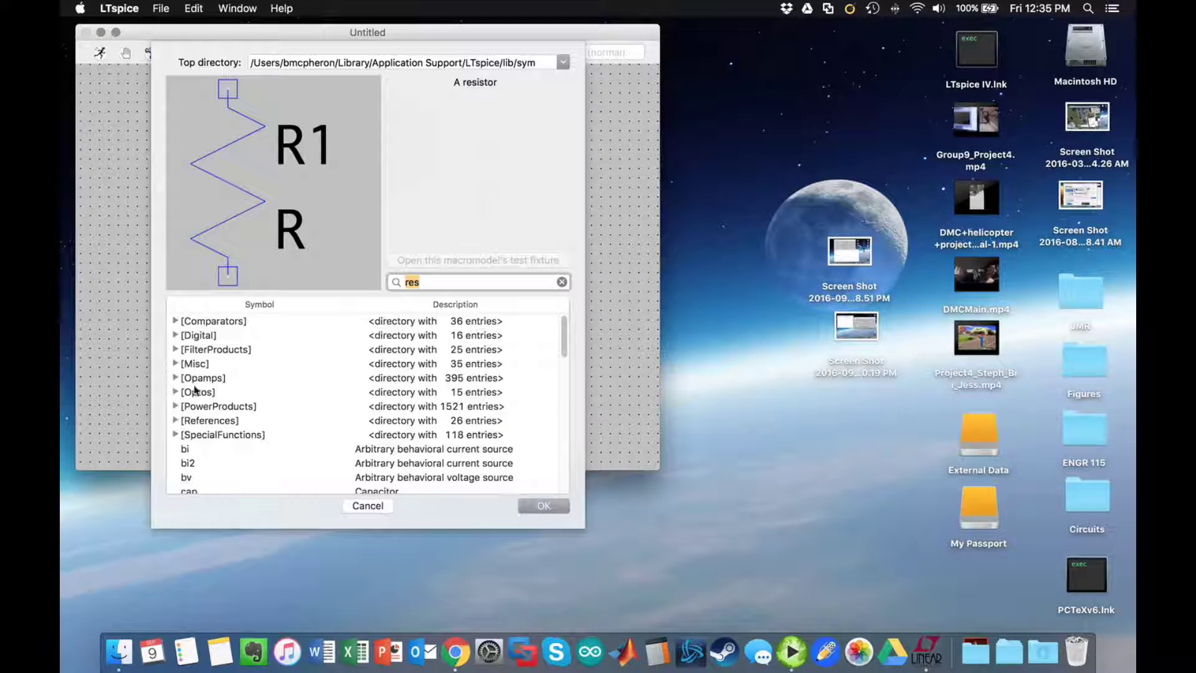
pyautogui.click(176, 378)
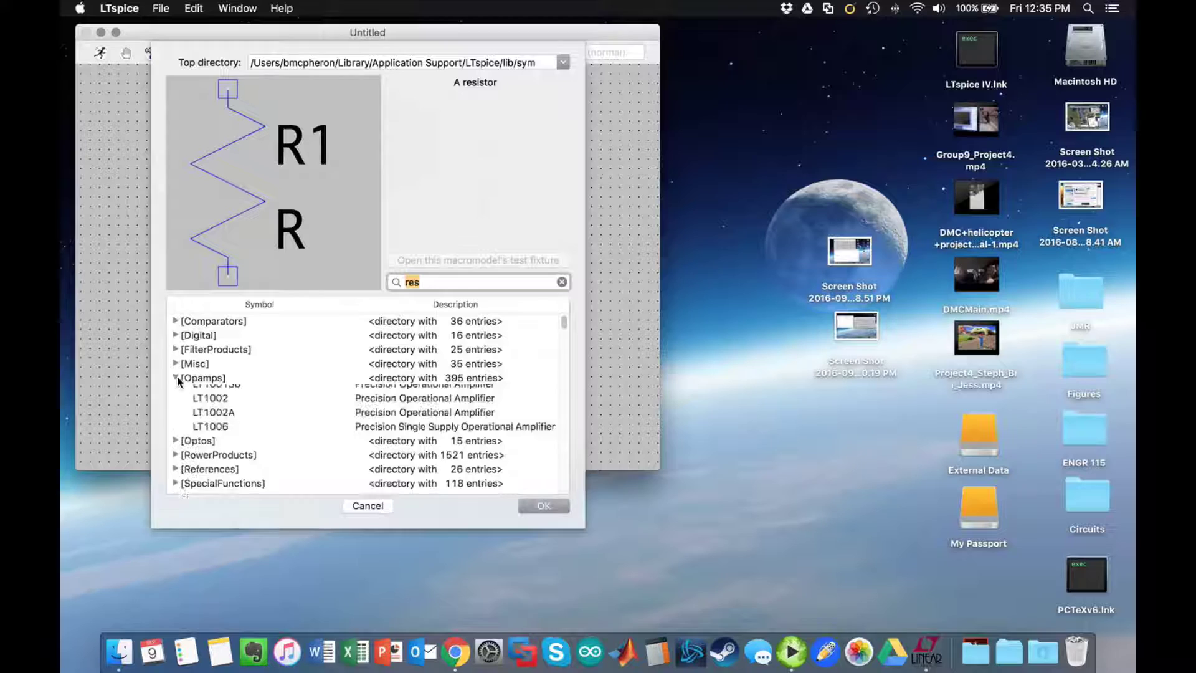
# Choose the ideal single-pole opamp and place U1 right of R1, below R2.
pyautogui.scroll(-10, 230, 408)
pyautogui.scroll(10, 231, 408)
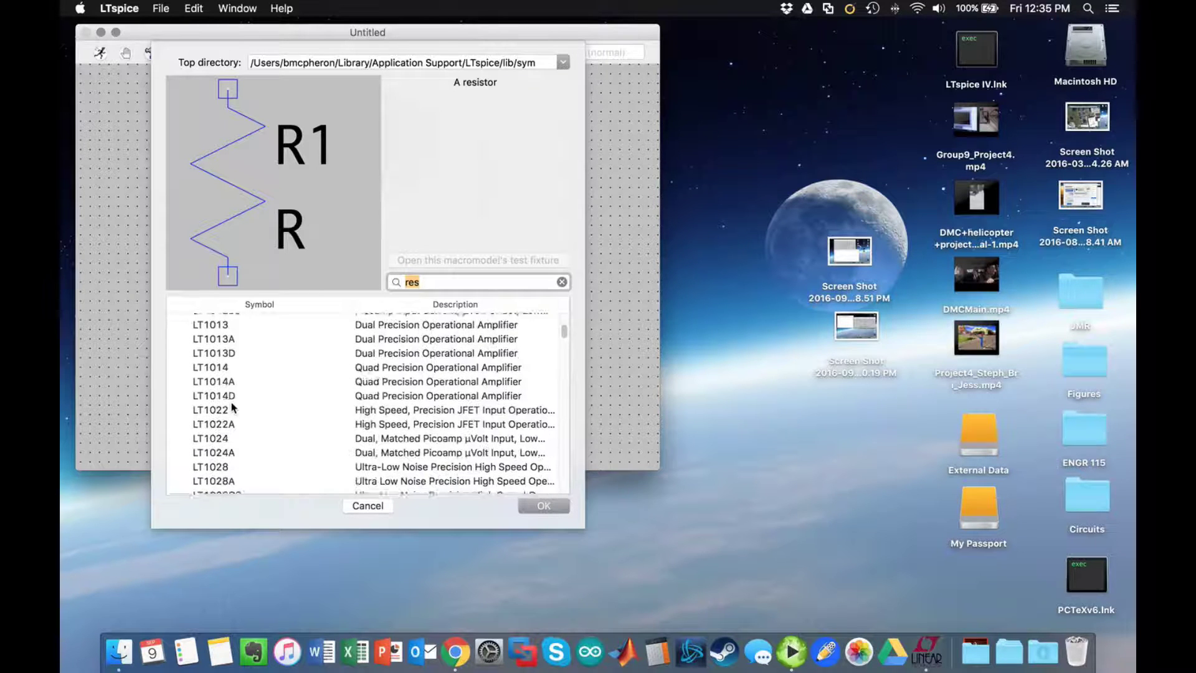
pyautogui.scroll(-5, 240, 402)
pyautogui.scroll(-20, 240, 402)
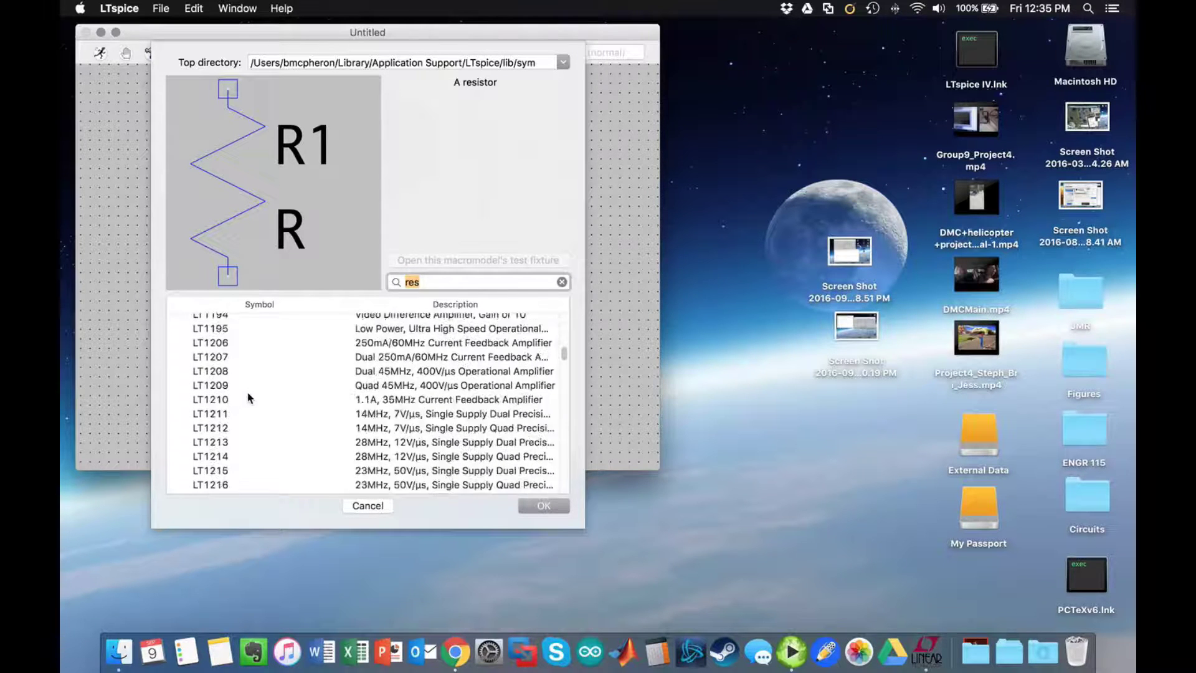
pyautogui.scroll(-20, 252, 396)
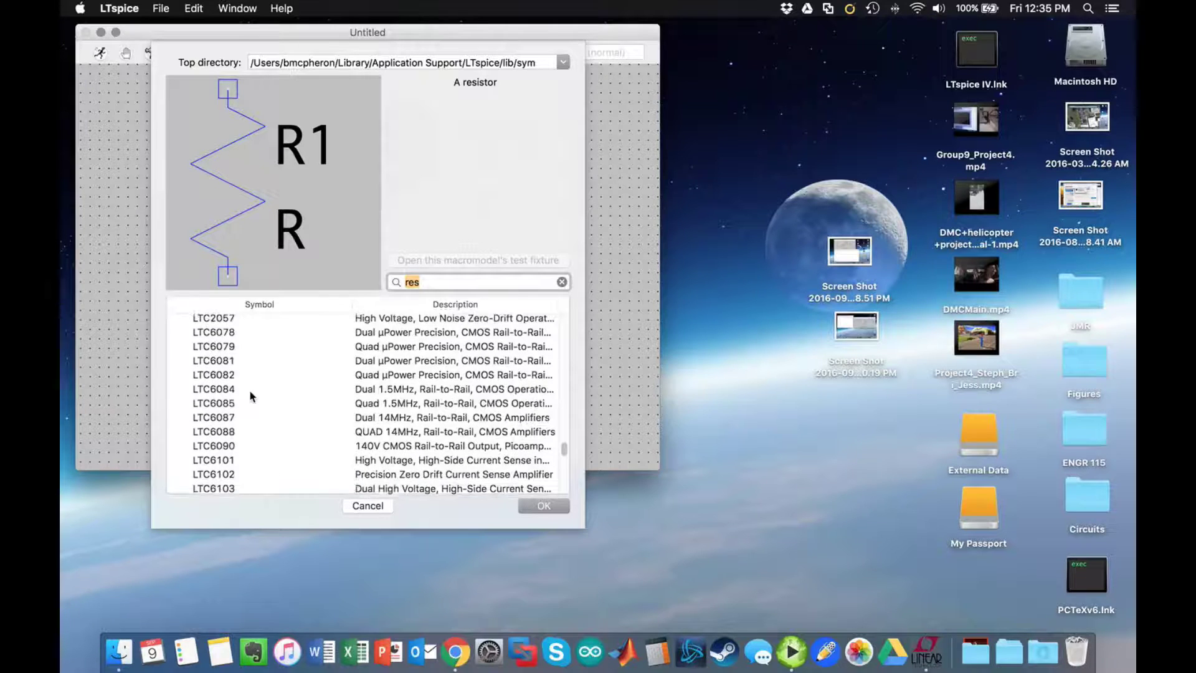
pyautogui.scroll(6, 251, 397)
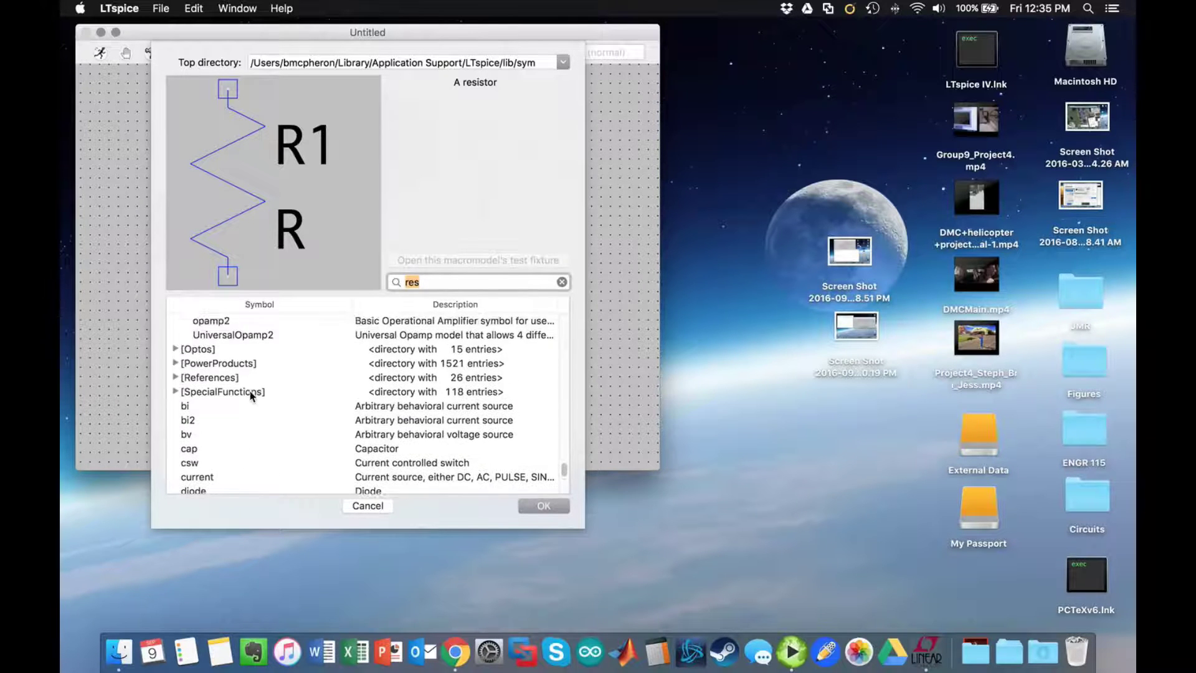
pyautogui.click(226, 340)
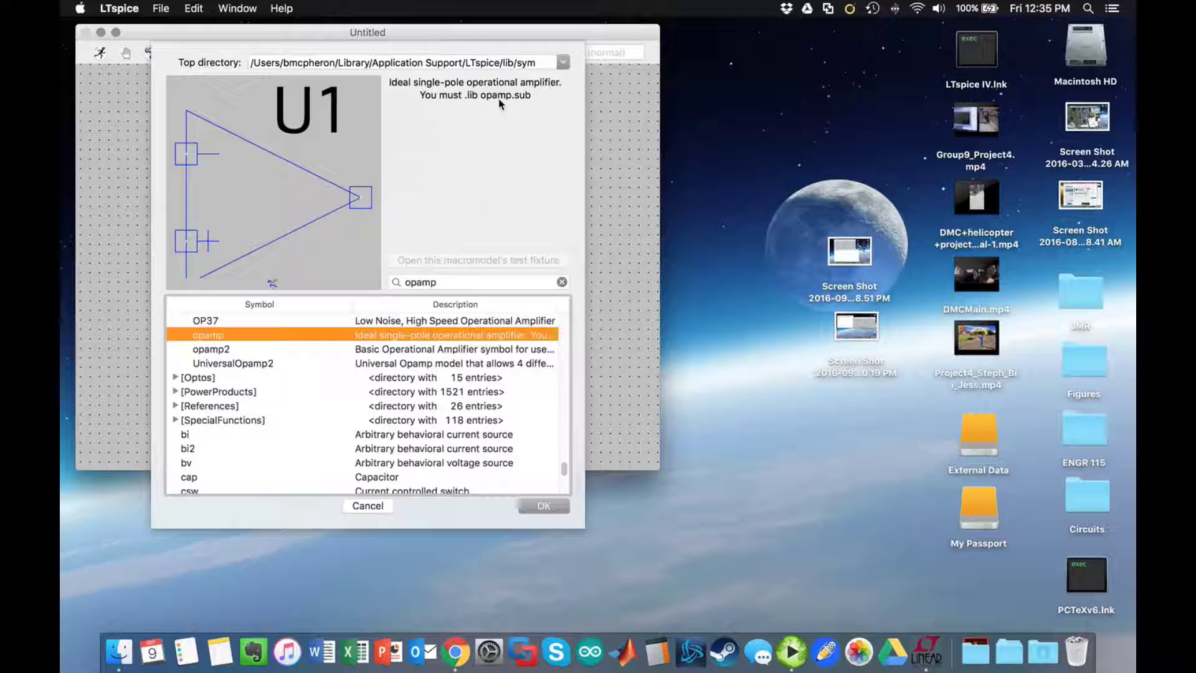
pyautogui.click(542, 507)
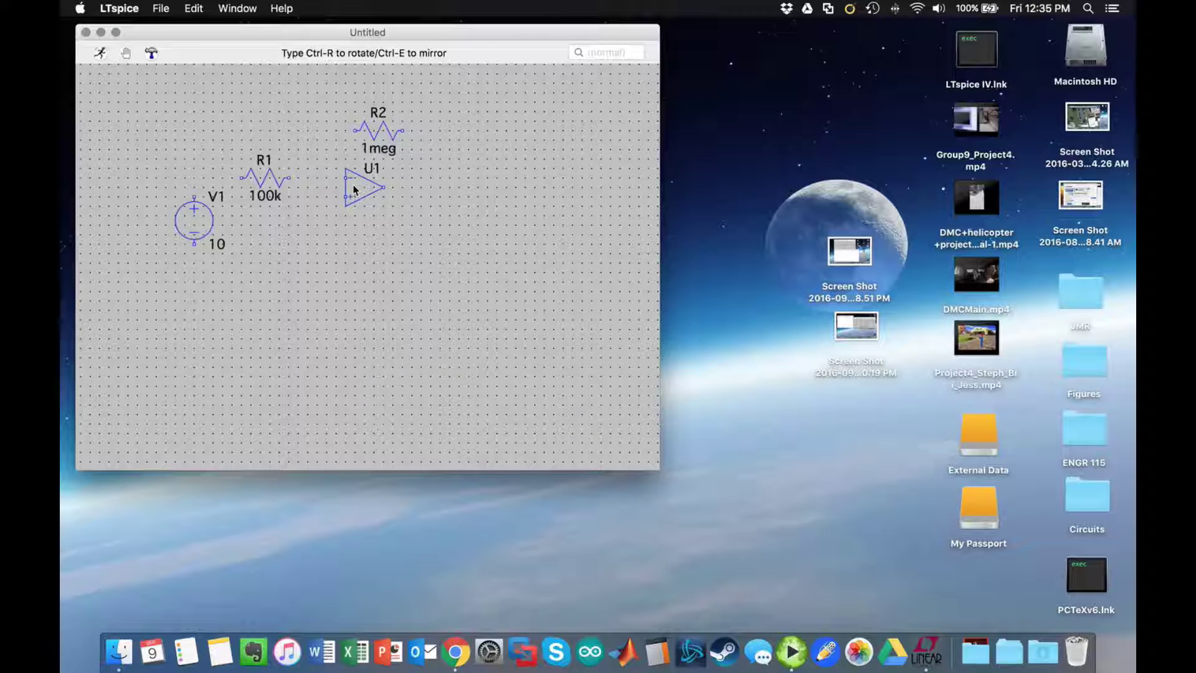
pyautogui.click(353, 190)
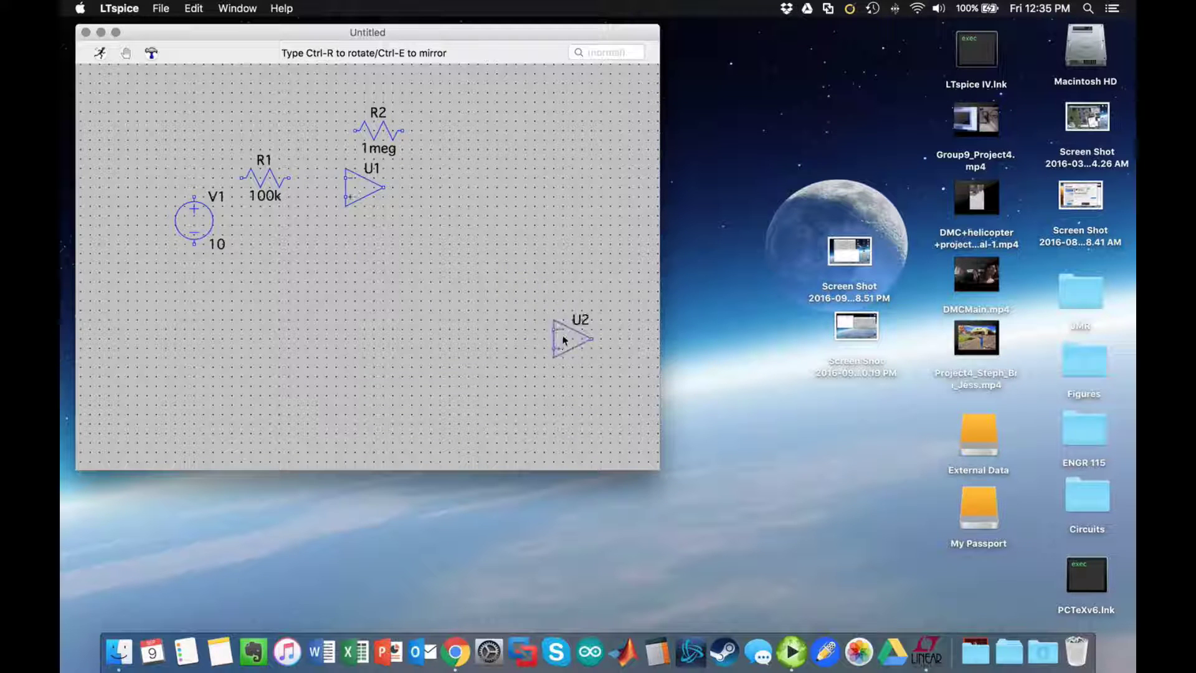
pyautogui.press('Escape')
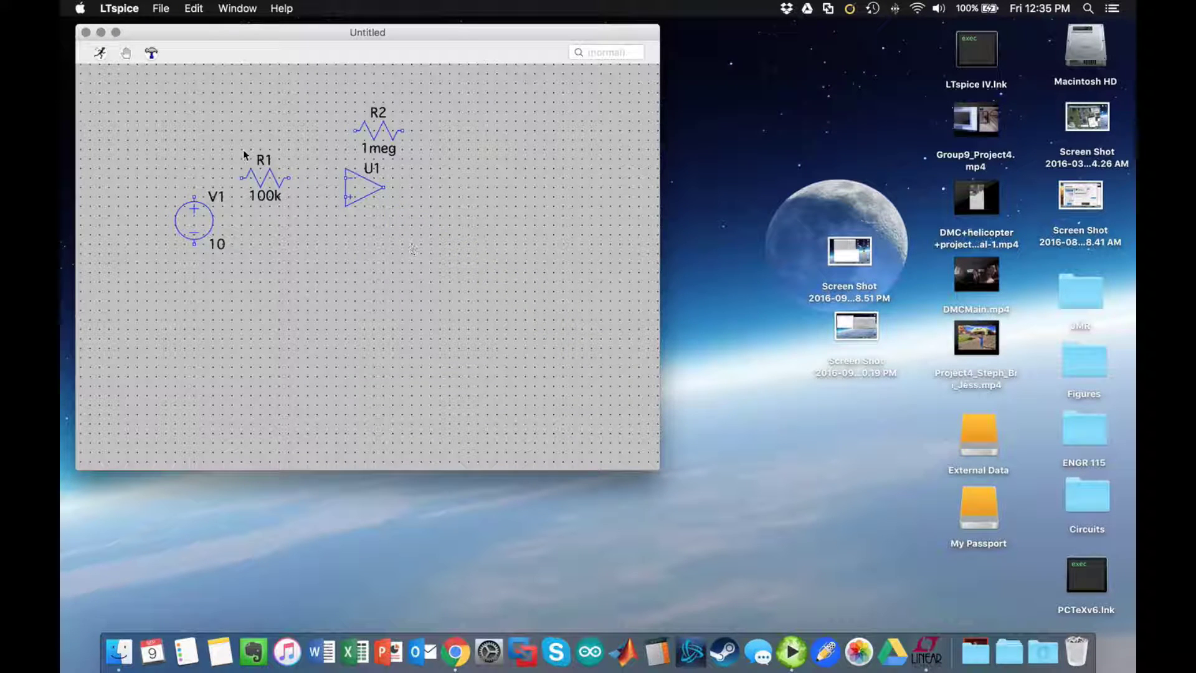
# Add the SPICE directive '.lib opamp.sub' below the circuit components.
pyautogui.rightClick(310, 278)
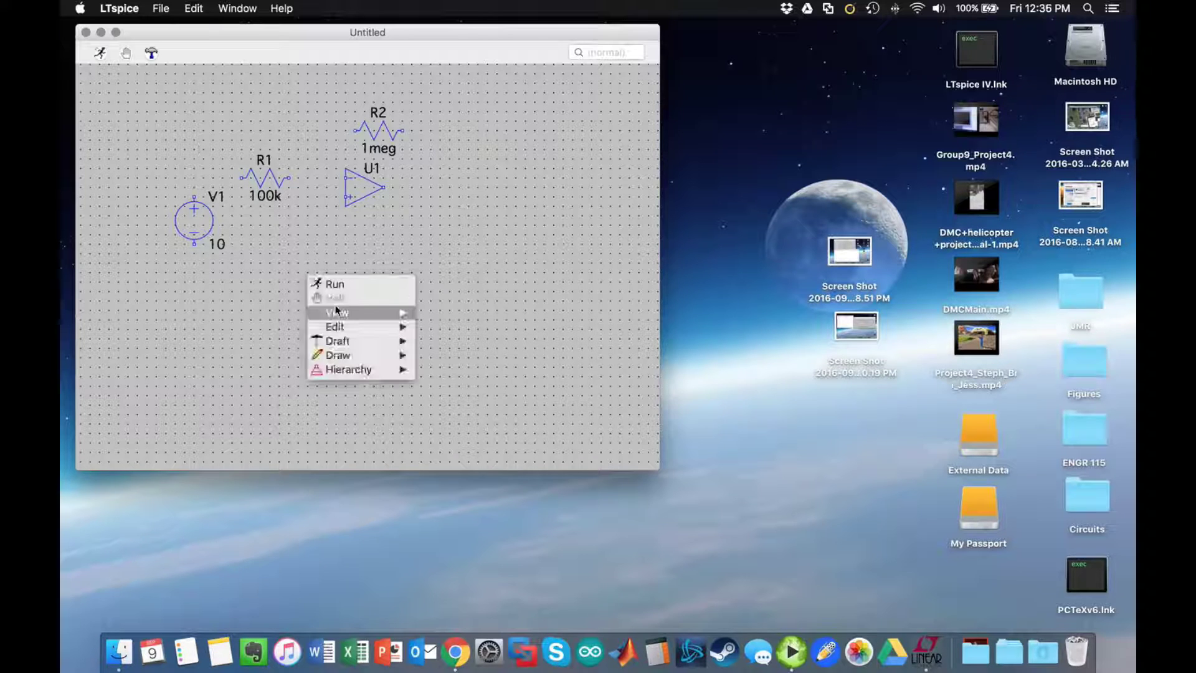
pyautogui.moveTo(340, 313)
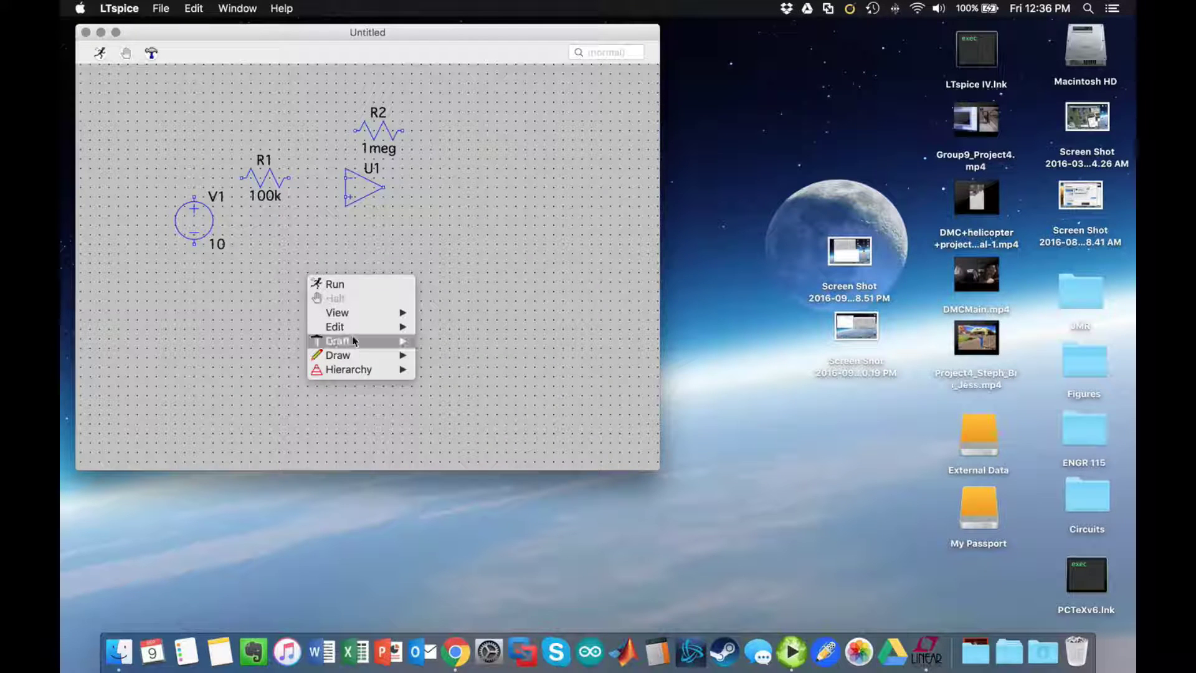
pyautogui.moveTo(348, 341)
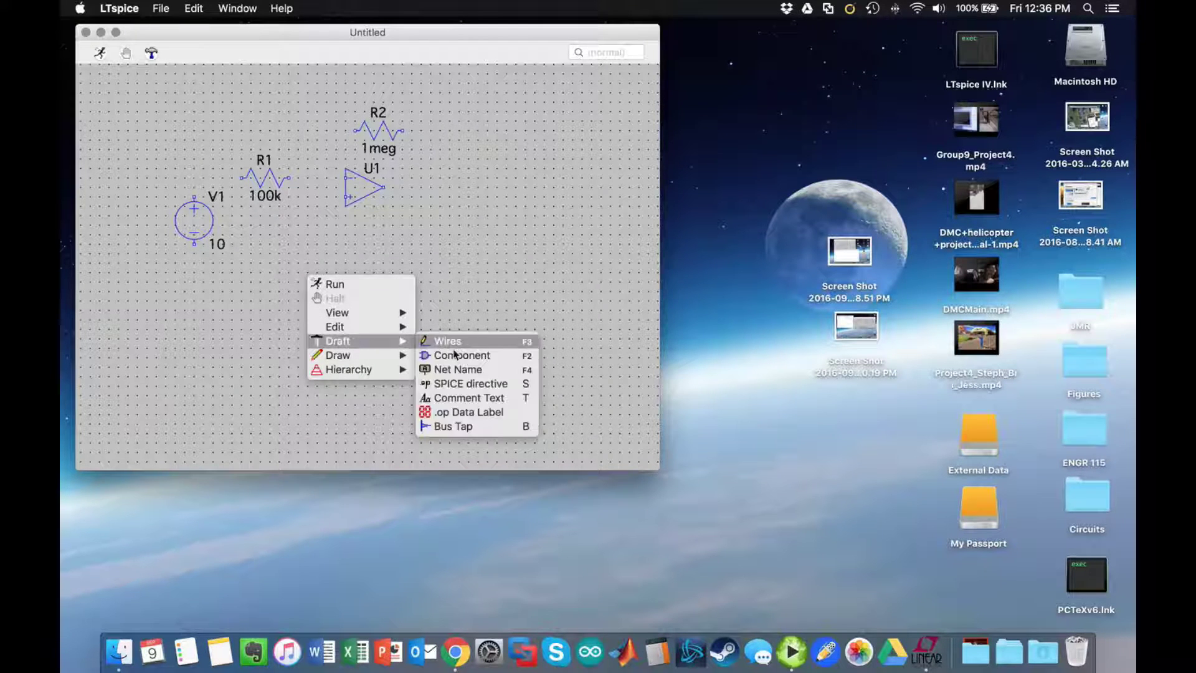
pyautogui.click(468, 384)
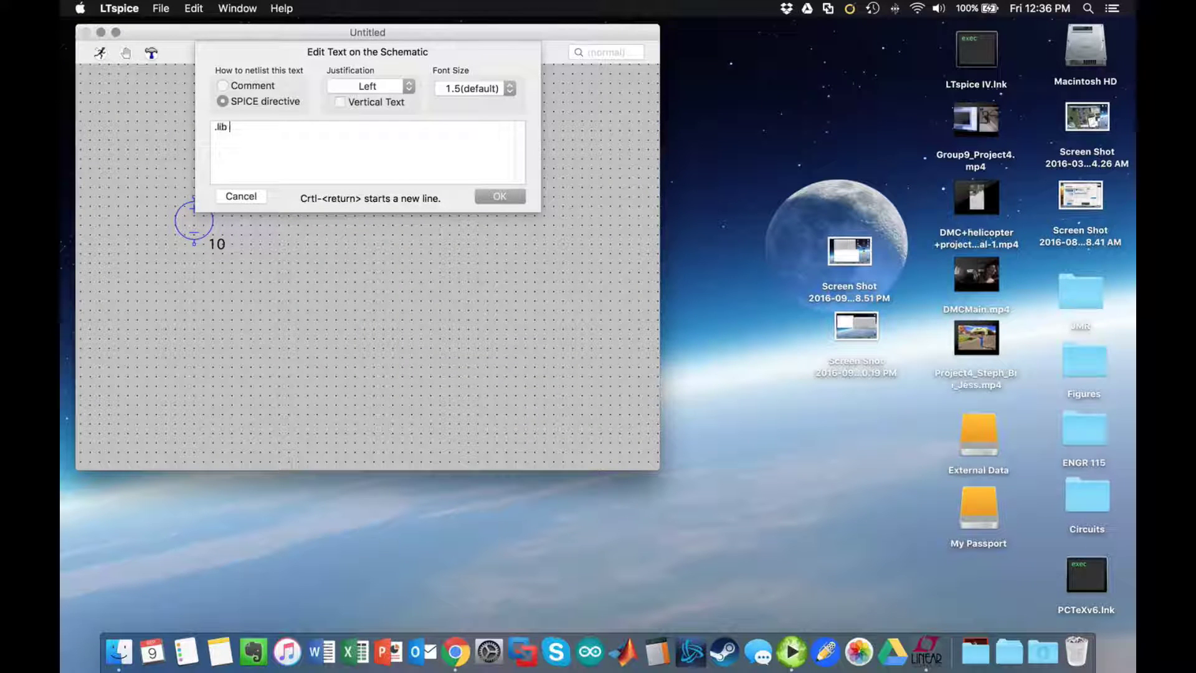
pyautogui.write('.lib opamp.sub')
pyautogui.click(496, 198)
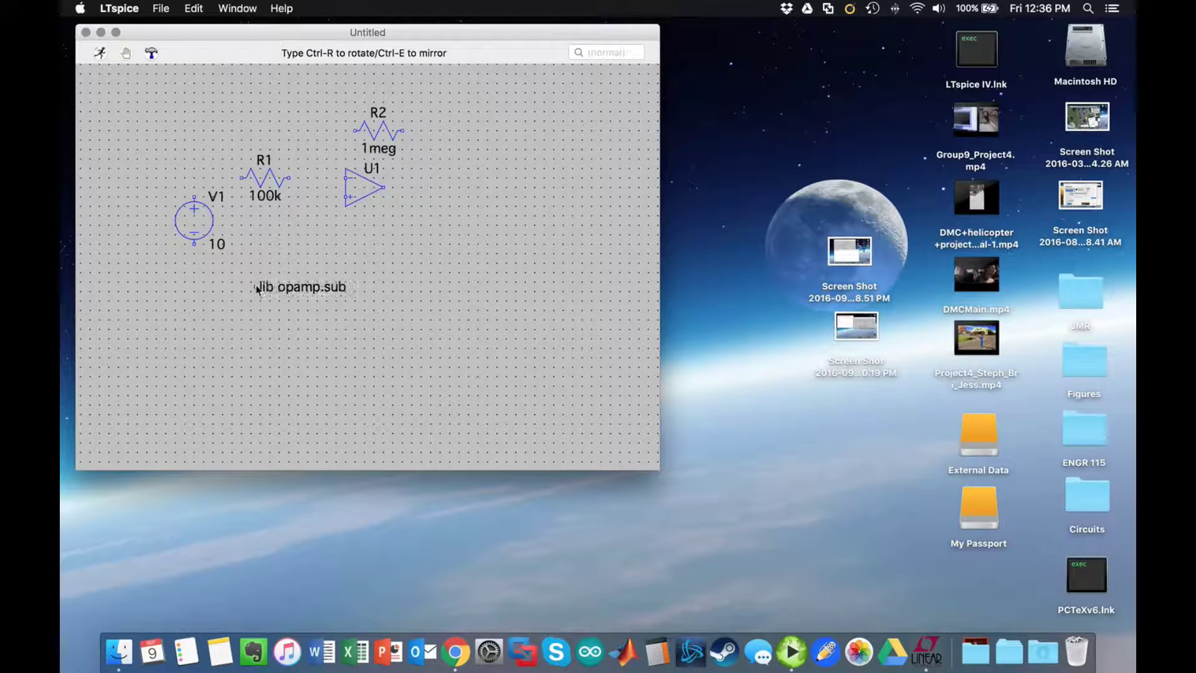
pyautogui.click(256, 279)
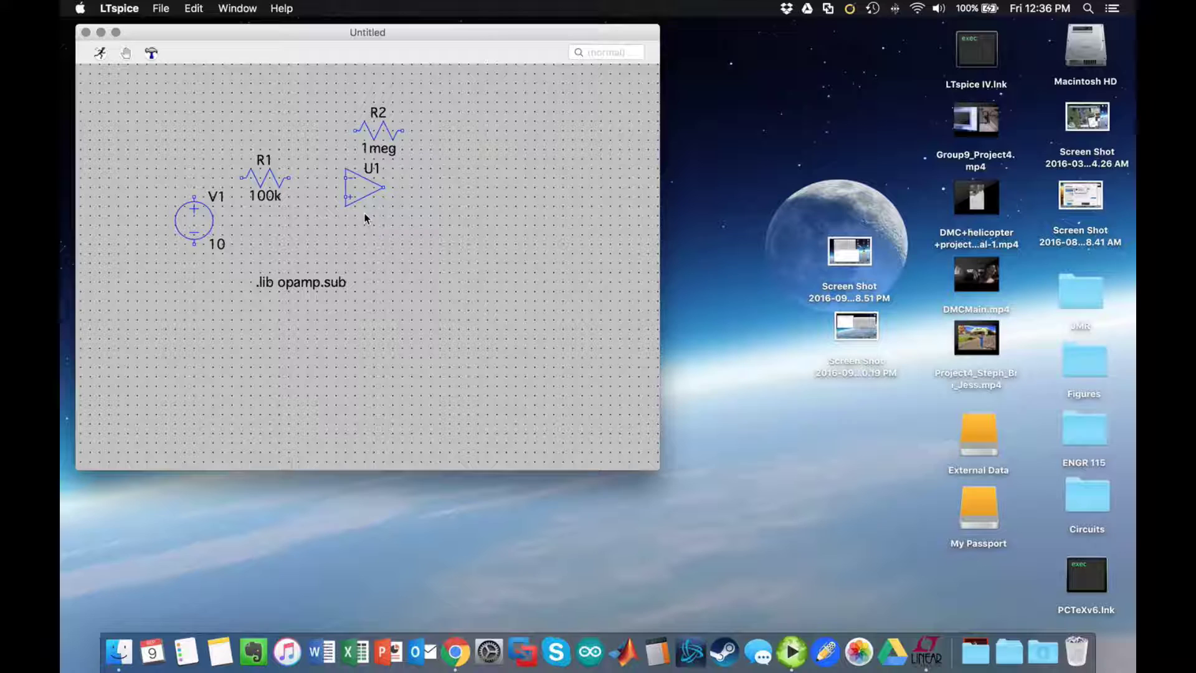
# Place two ground symbols, one below V1 and one near the directive.
pyautogui.press('g')
pyautogui.click(195, 268)
pyautogui.click(330, 269)
pyautogui.press('Escape')
# Wire V1's negative terminal to ground and its positive terminal to R1's left end.
pyautogui.rightClick(176, 113)
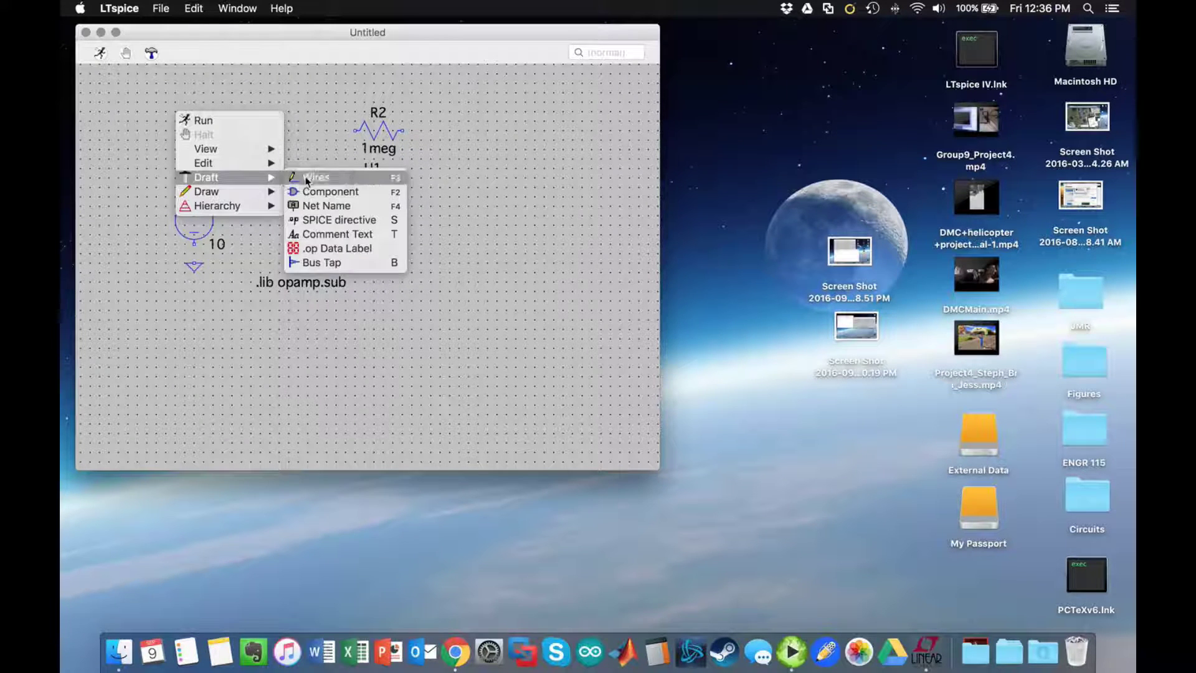
pyautogui.click(306, 179)
pyautogui.click(194, 243)
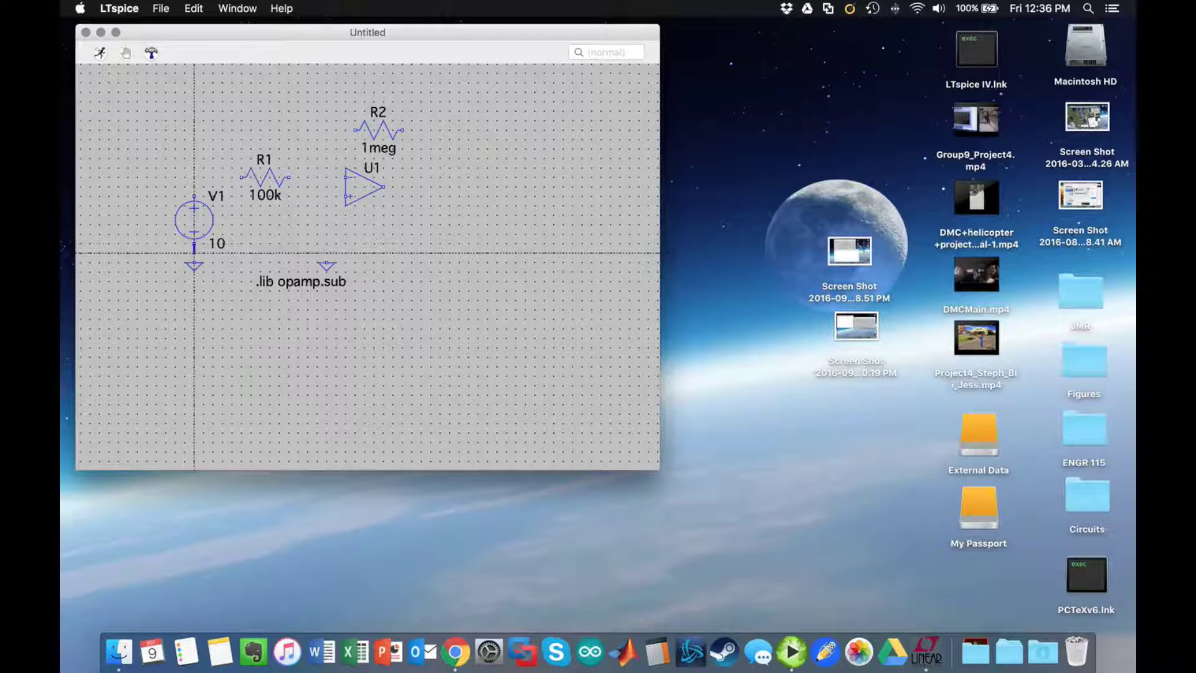
pyautogui.click(195, 263)
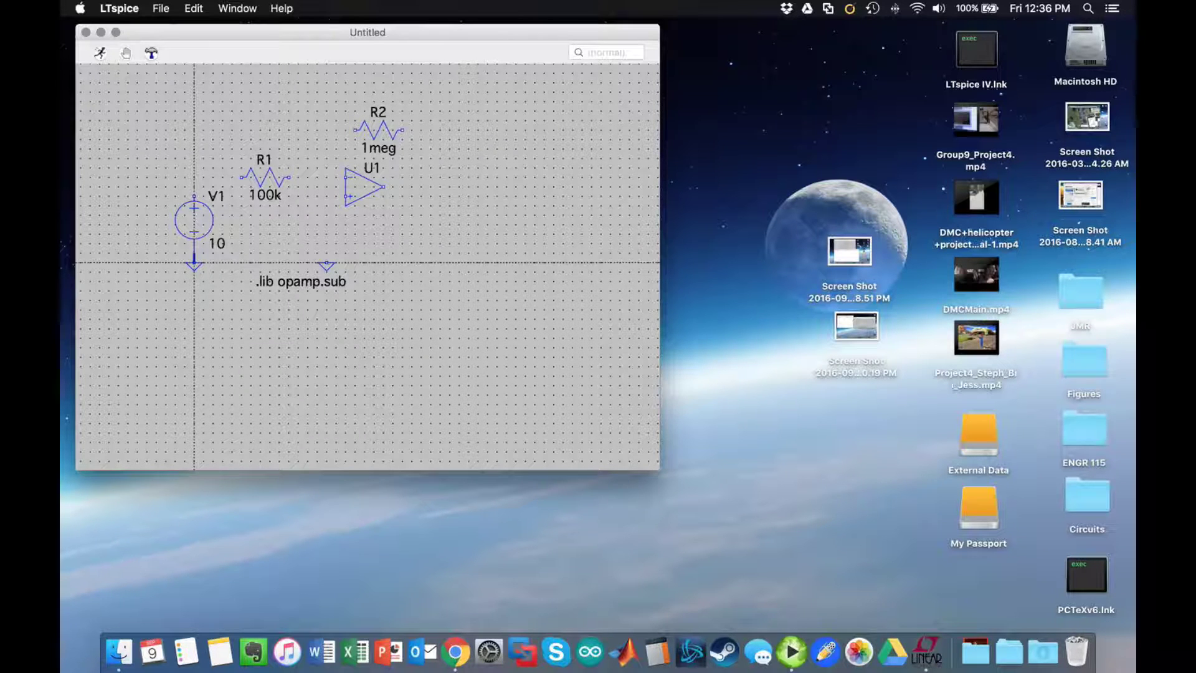
pyautogui.click(194, 196)
pyautogui.click(242, 177)
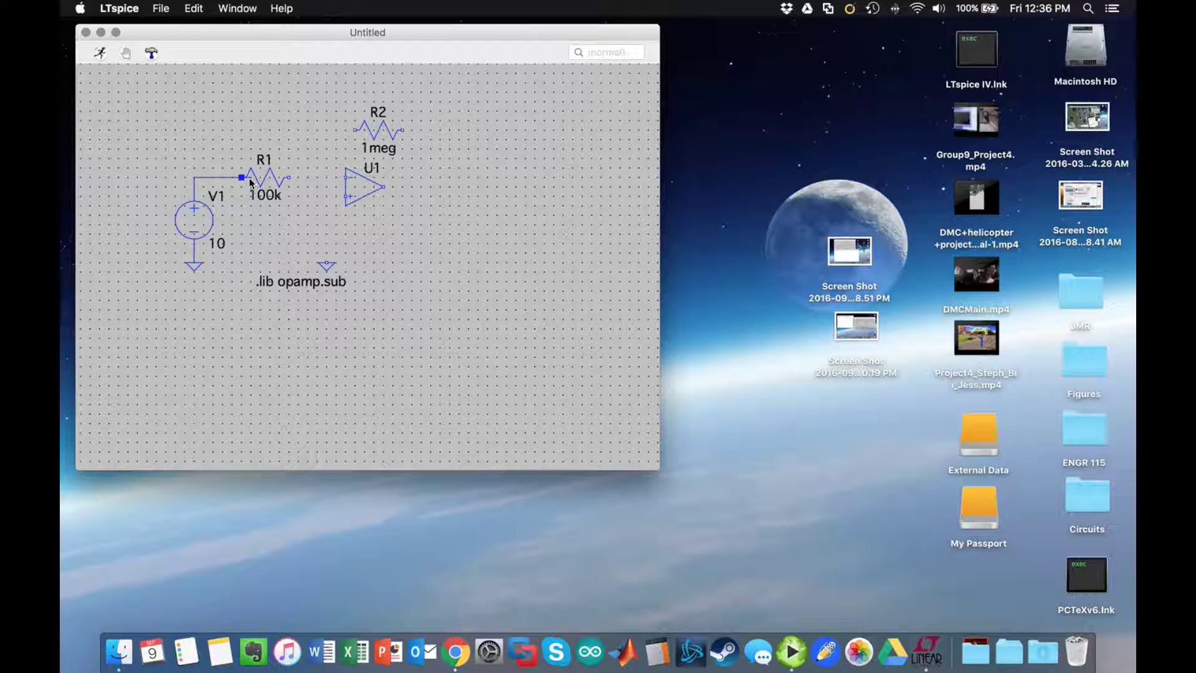
# Back out of the Delete mode and cancel the Component dialog without adding anything.
pyautogui.rightClick(197, 121)
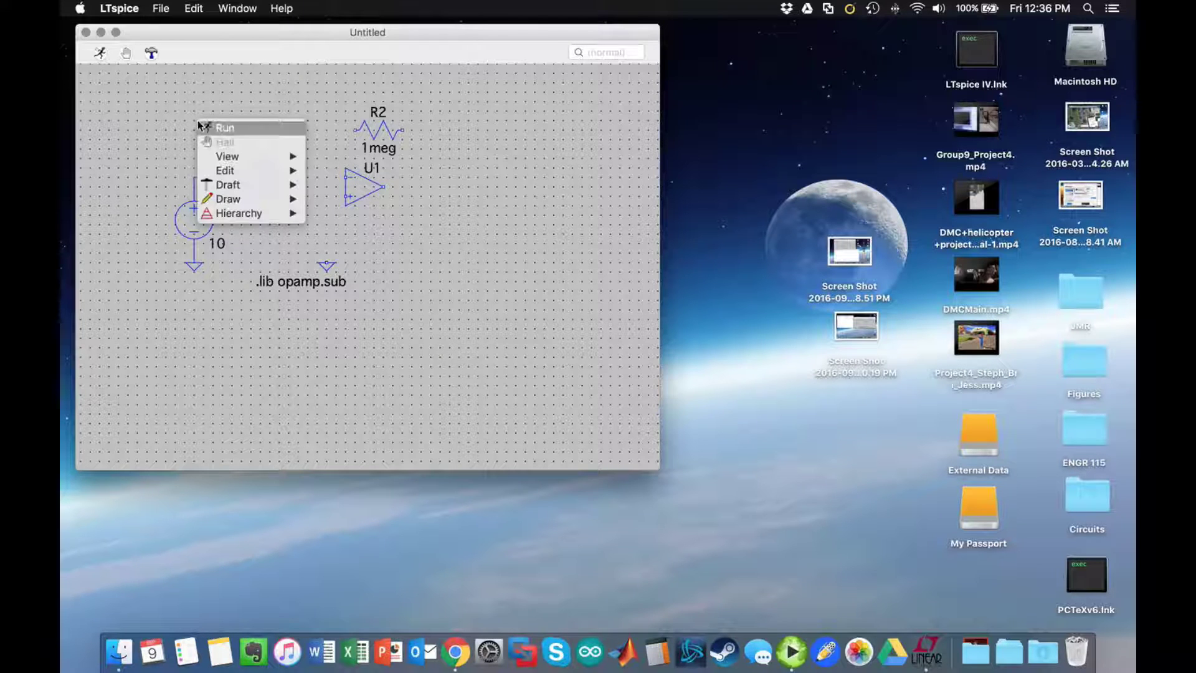
pyautogui.moveTo(293, 172)
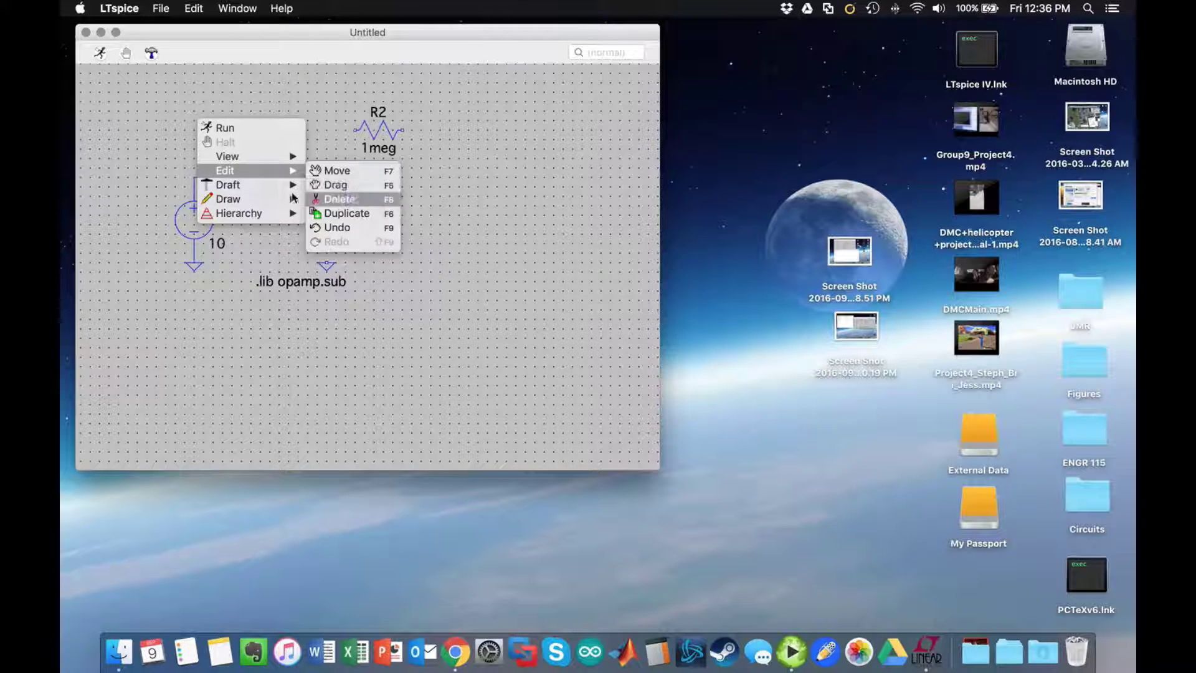
pyautogui.click(357, 198)
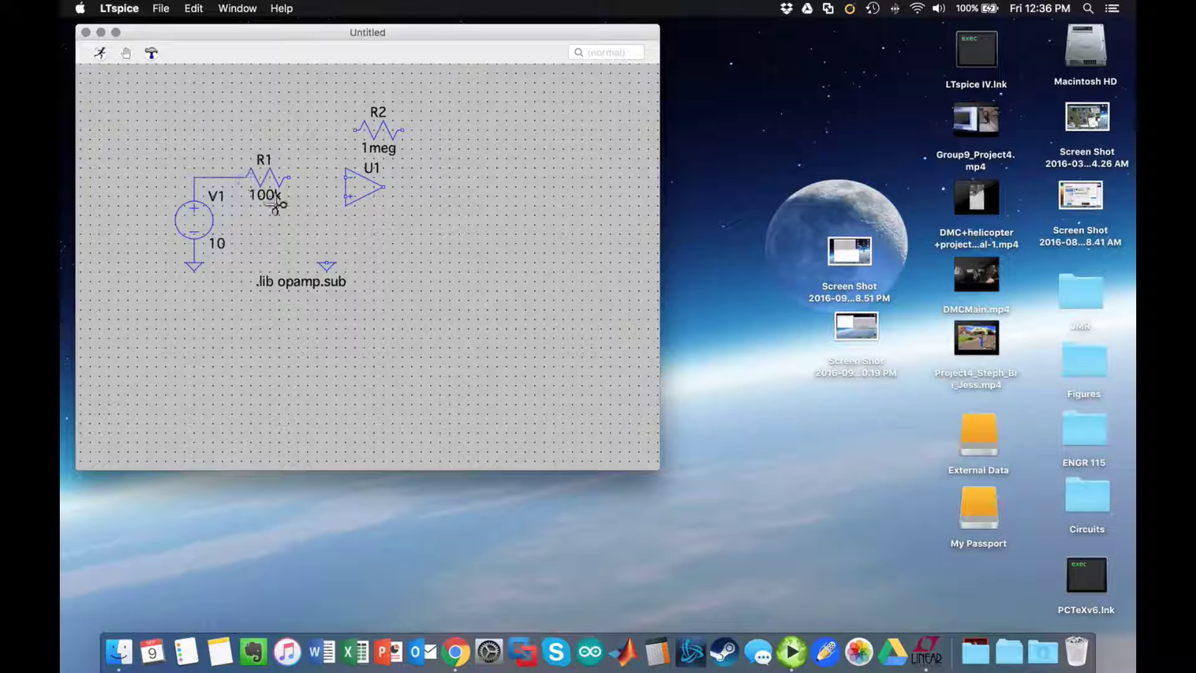
pyautogui.rightClick(203, 105)
pyautogui.moveTo(306, 167)
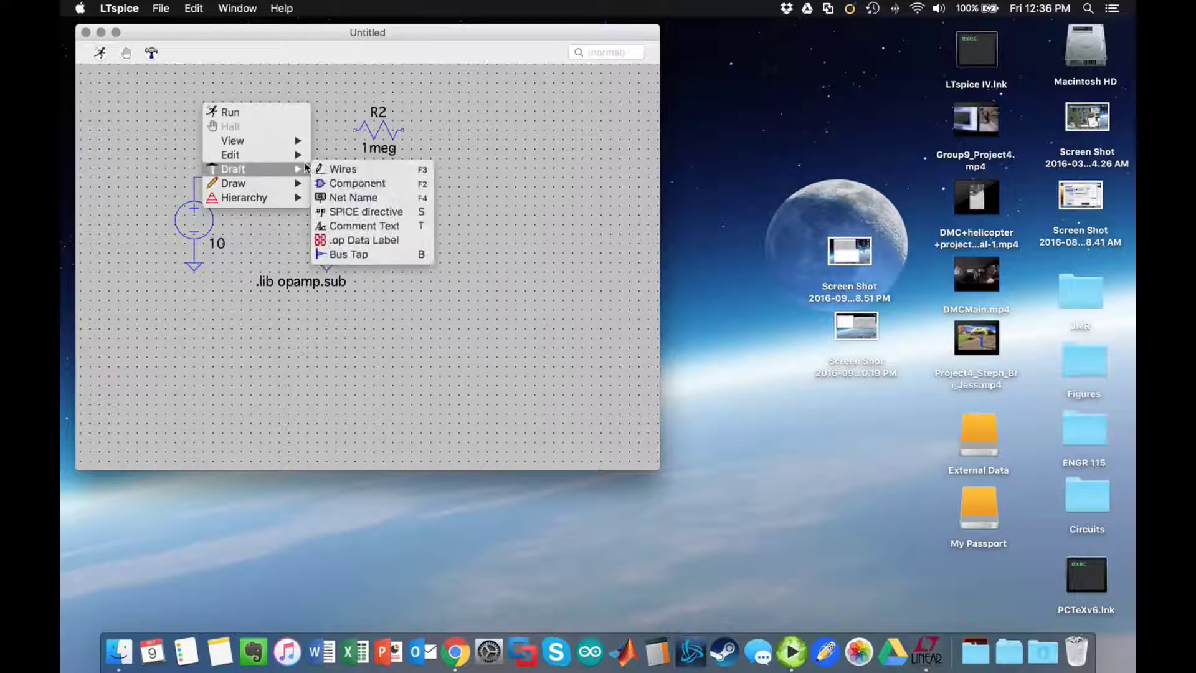
pyautogui.click(400, 183)
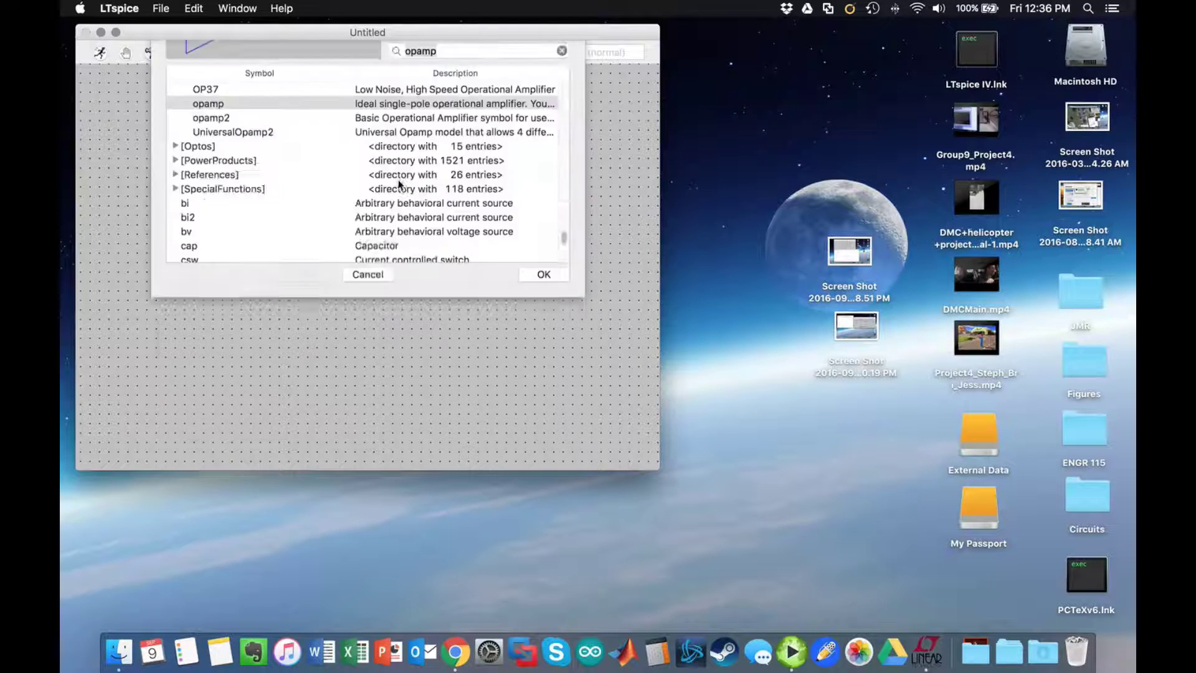
pyautogui.click(367, 506)
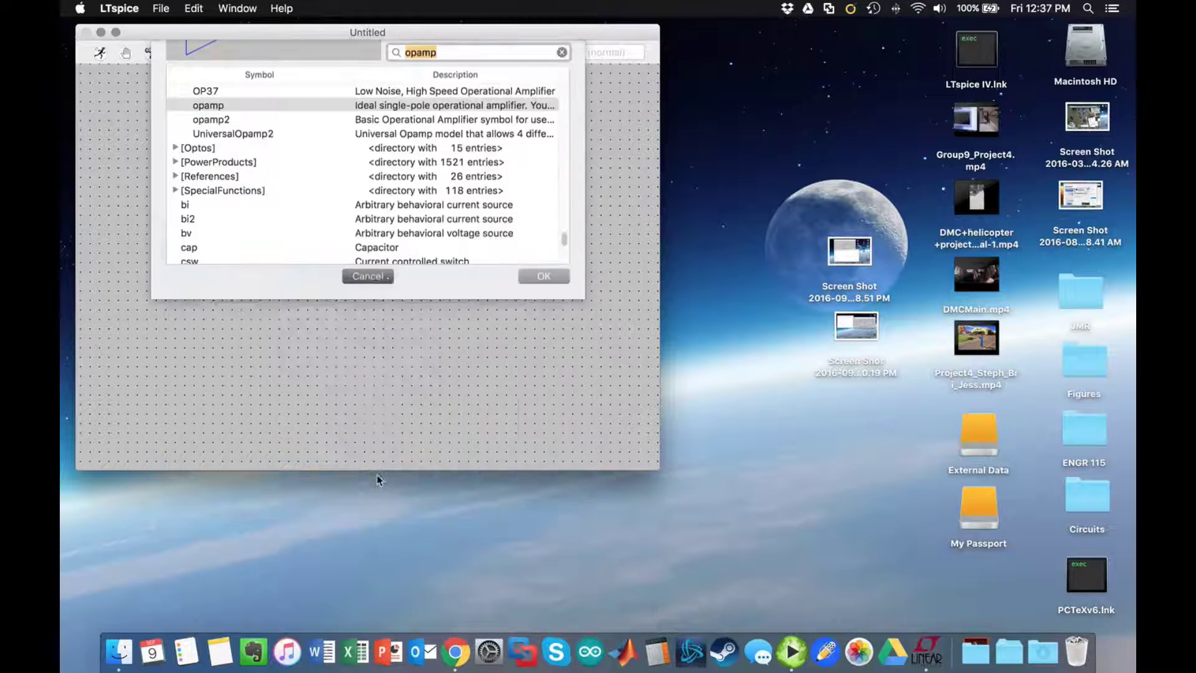
# Wire R1 to U1's inverting input and route U1's output up to R2's right end.
pyautogui.rightClick(264, 145)
pyautogui.moveTo(296, 195)
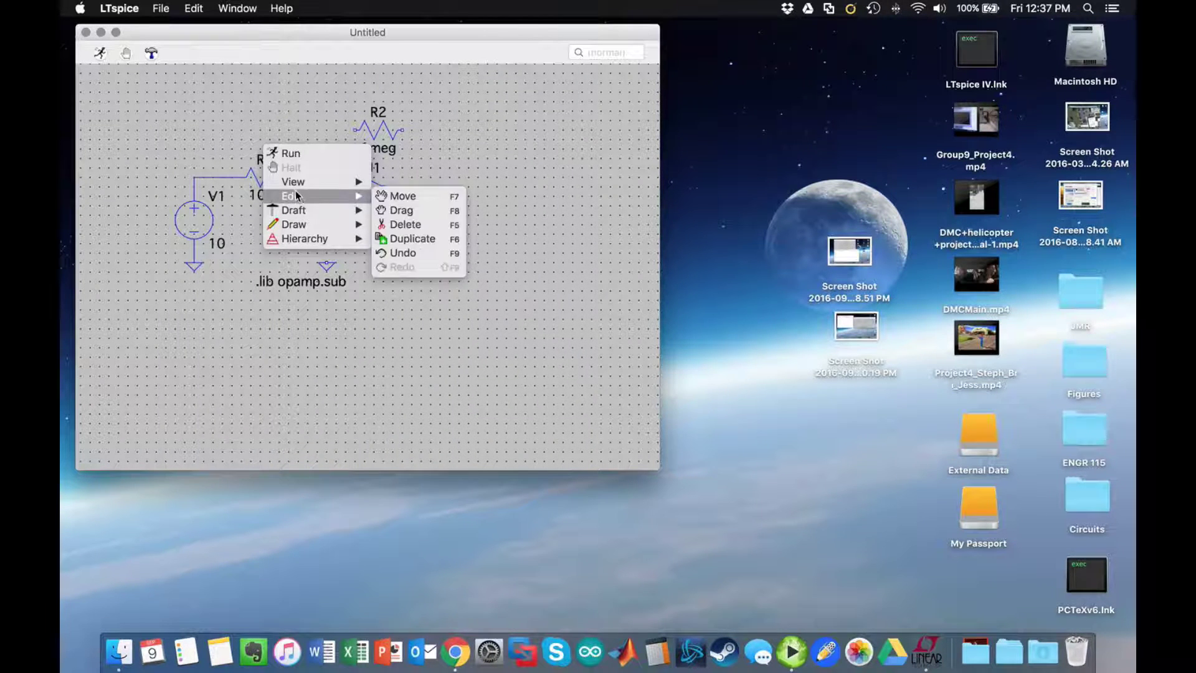
pyautogui.click(413, 208)
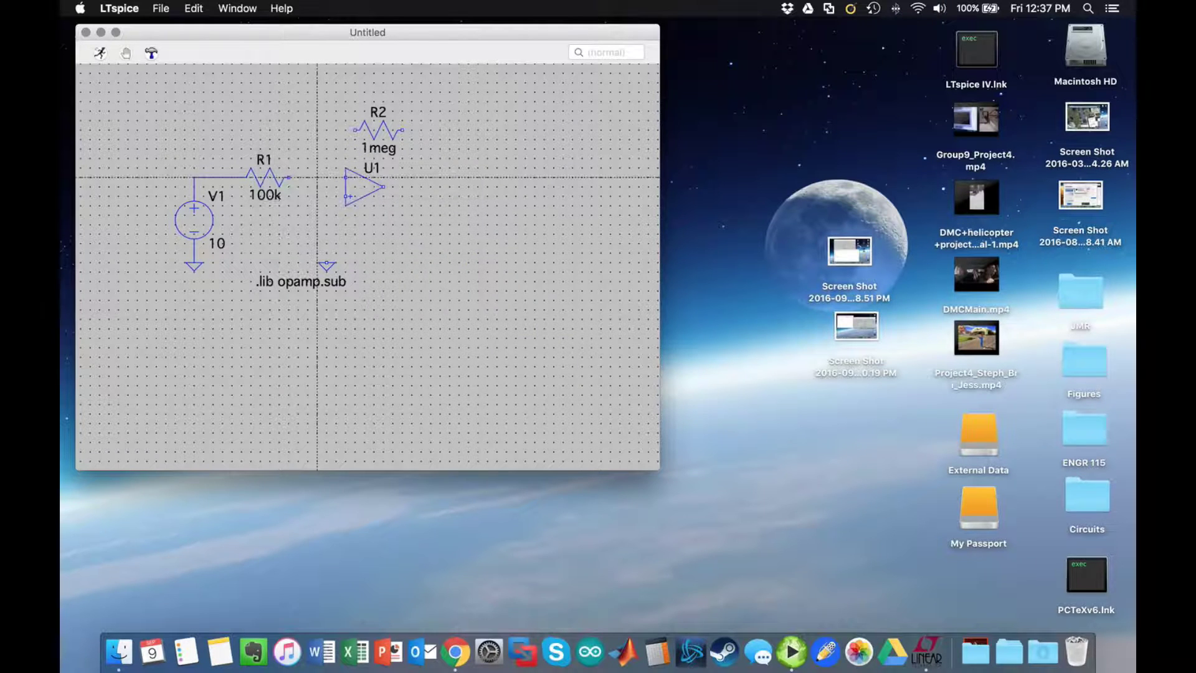
pyautogui.click(288, 177)
pyautogui.click(345, 176)
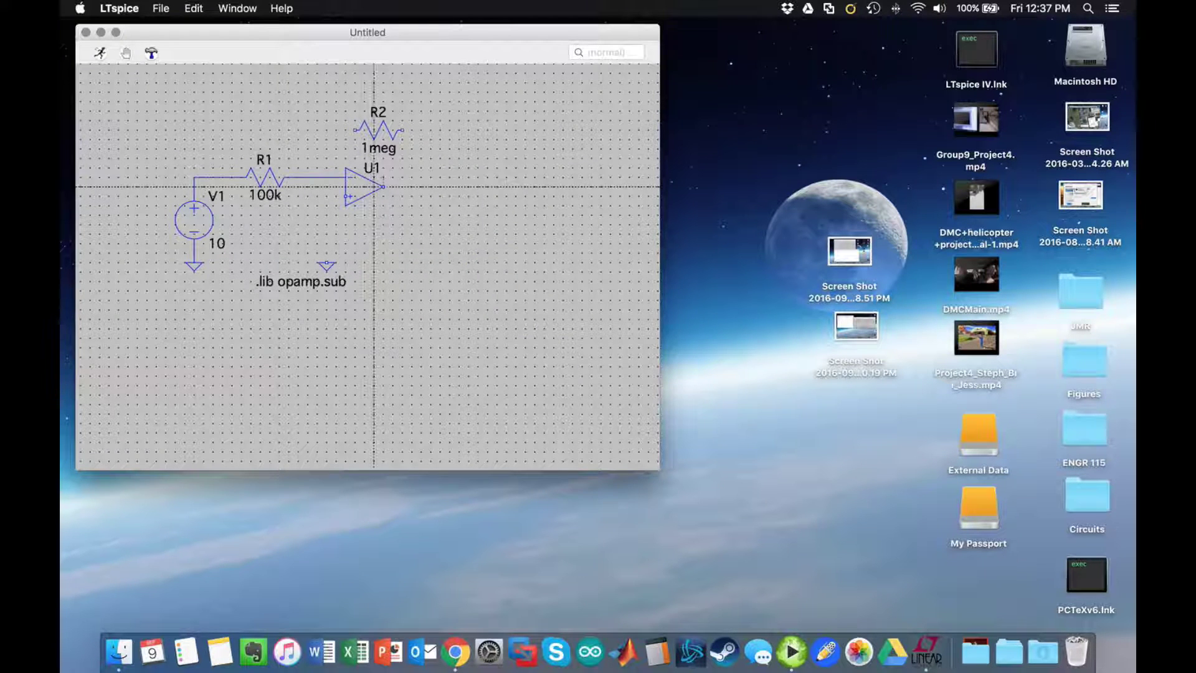
pyautogui.click(383, 186)
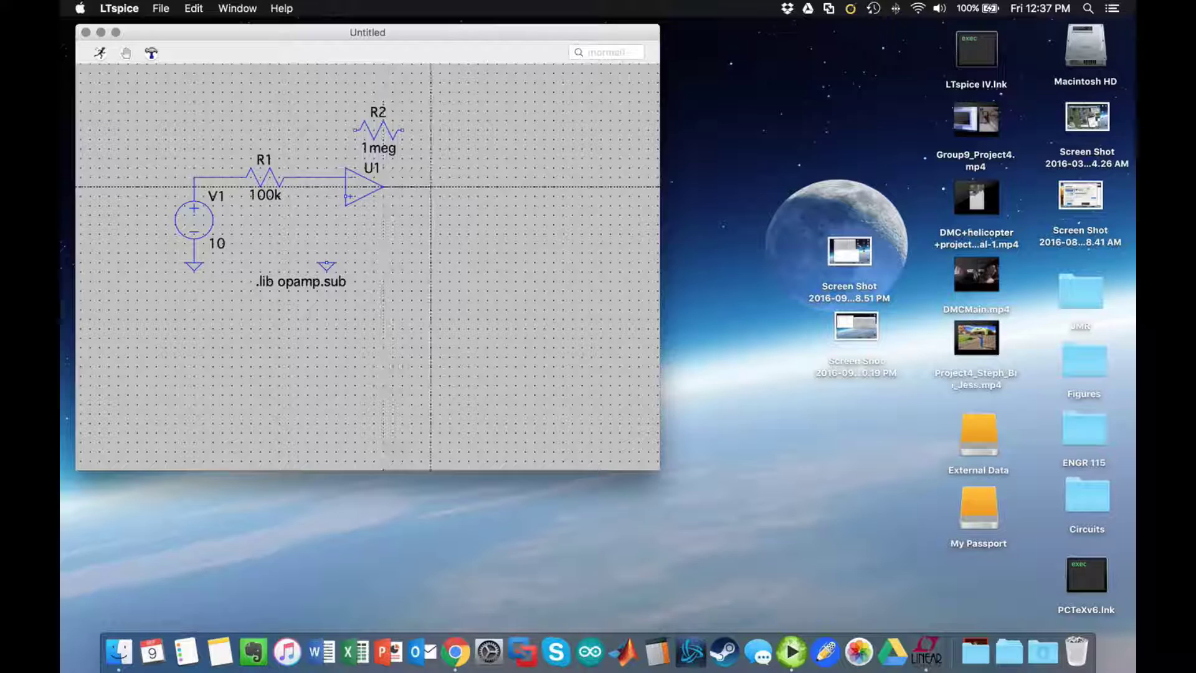
pyautogui.click(430, 130)
pyautogui.click(403, 131)
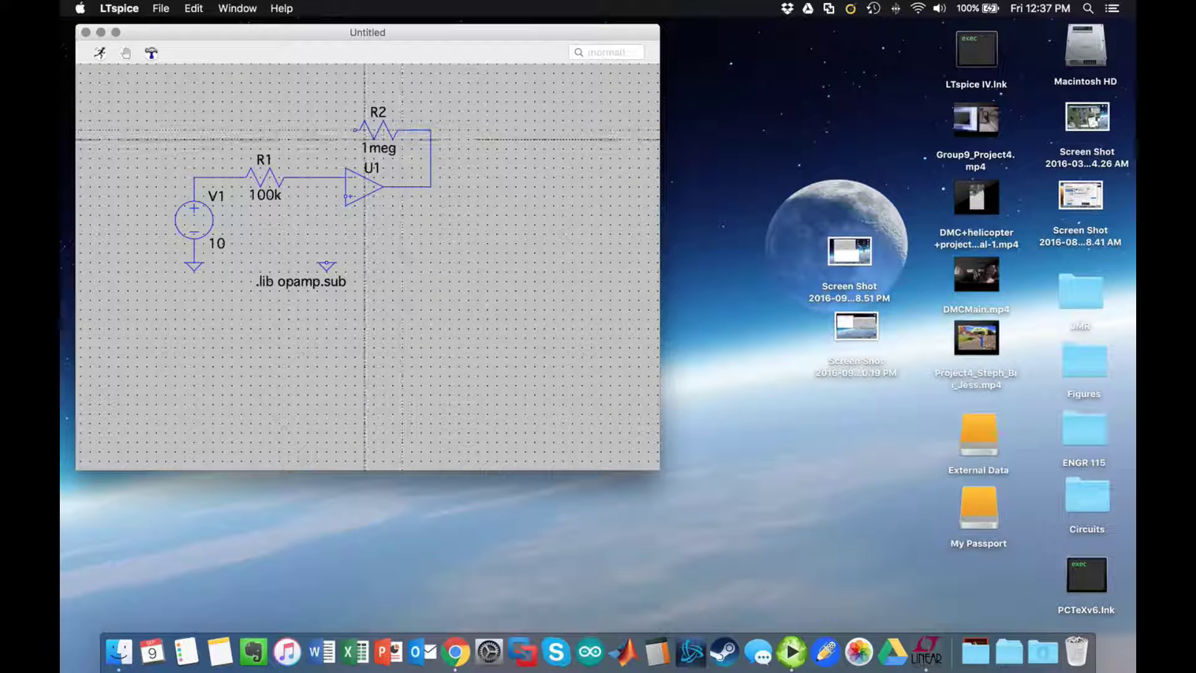
# Connect R2's left end to the R1–U1 wire and ground U1's + input.
pyautogui.click(345, 130)
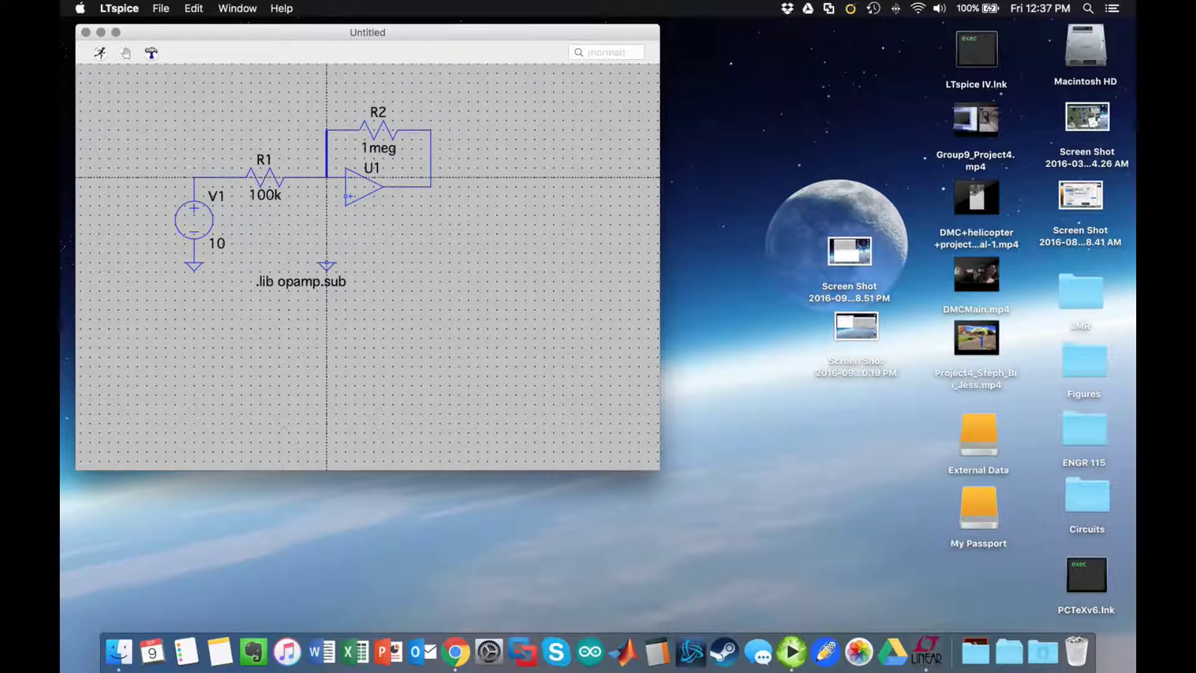
pyautogui.click(326, 177)
pyautogui.click(347, 197)
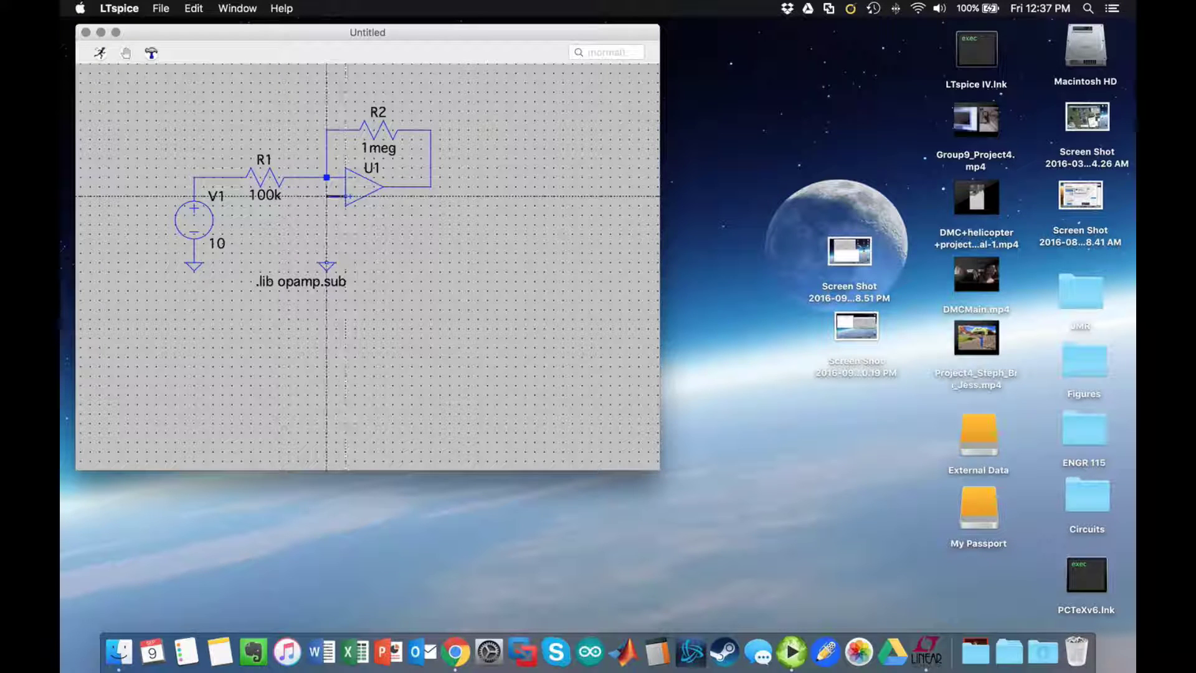
pyautogui.click(326, 262)
pyautogui.press('Escape')
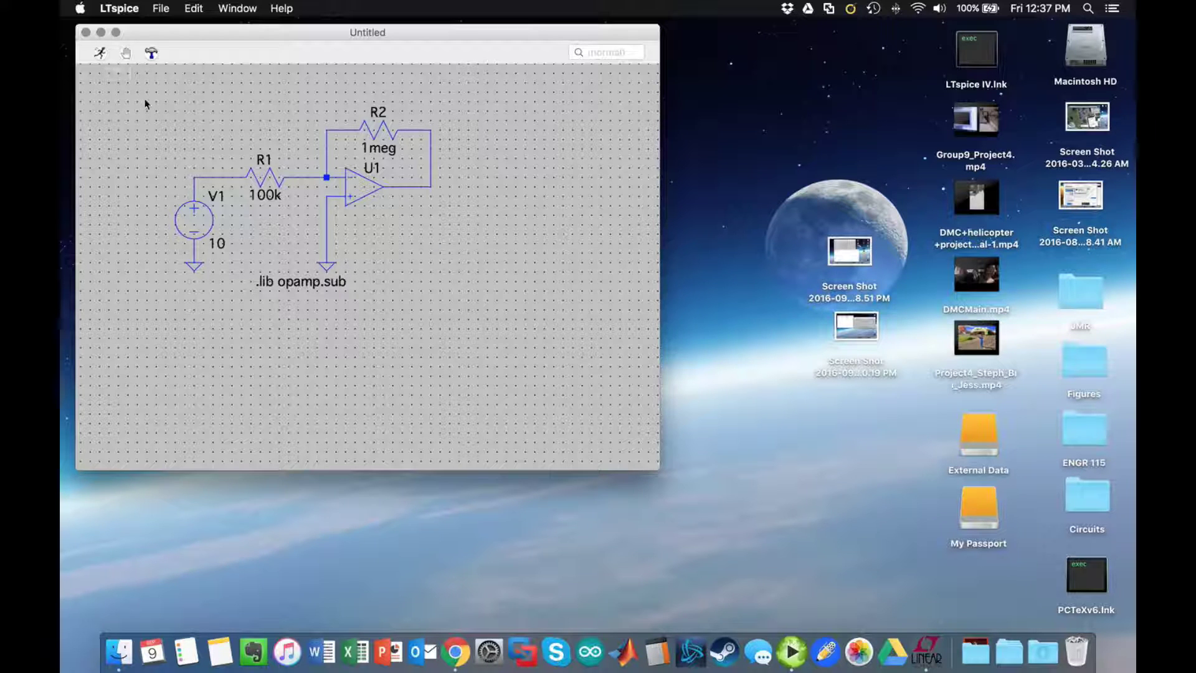
# Zoom to fit the whole inverting amplifier and enlarge the schematic window.
pyautogui.rightClick(162, 98)
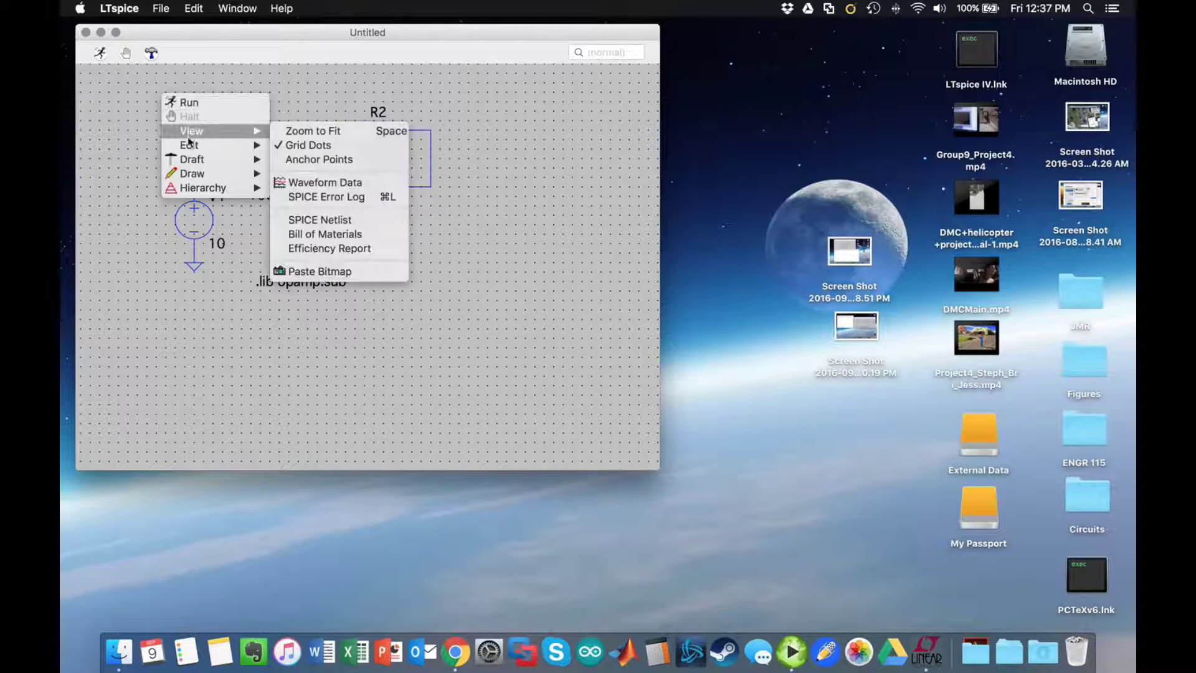
pyautogui.moveTo(191, 148)
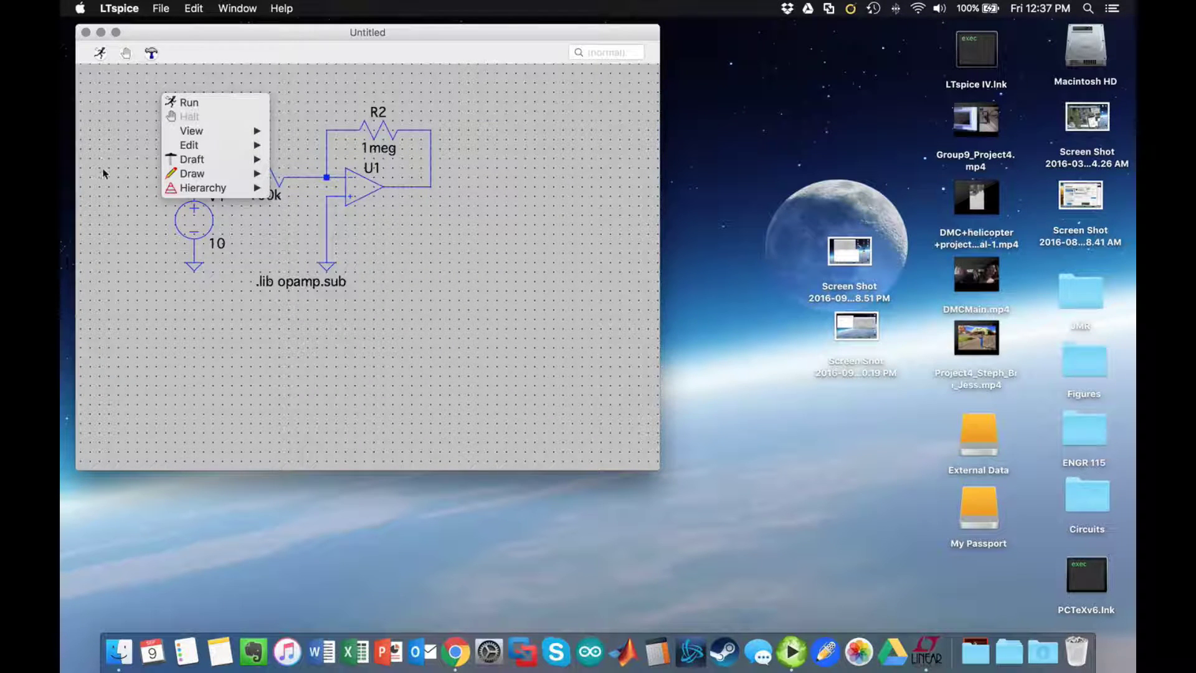
pyautogui.click(98, 140)
pyautogui.scroll(-5, 97, 144)
pyautogui.hscroll(7, 97, 143)
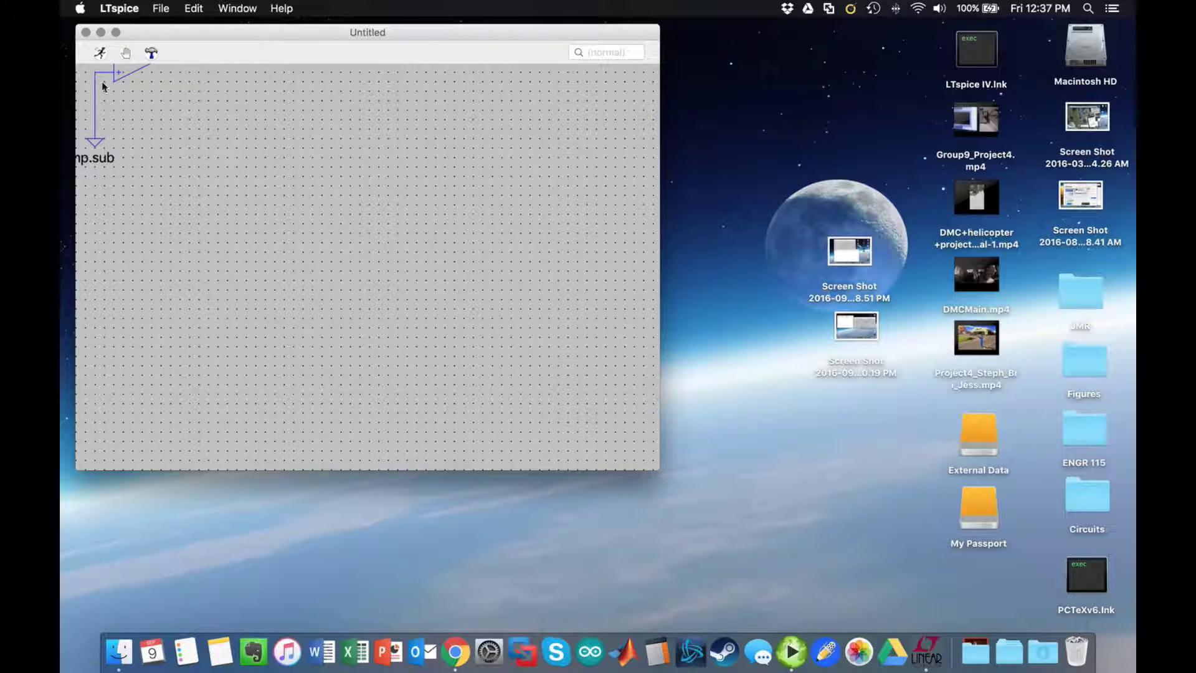
pyautogui.rightClick(137, 100)
pyautogui.moveTo(198, 136)
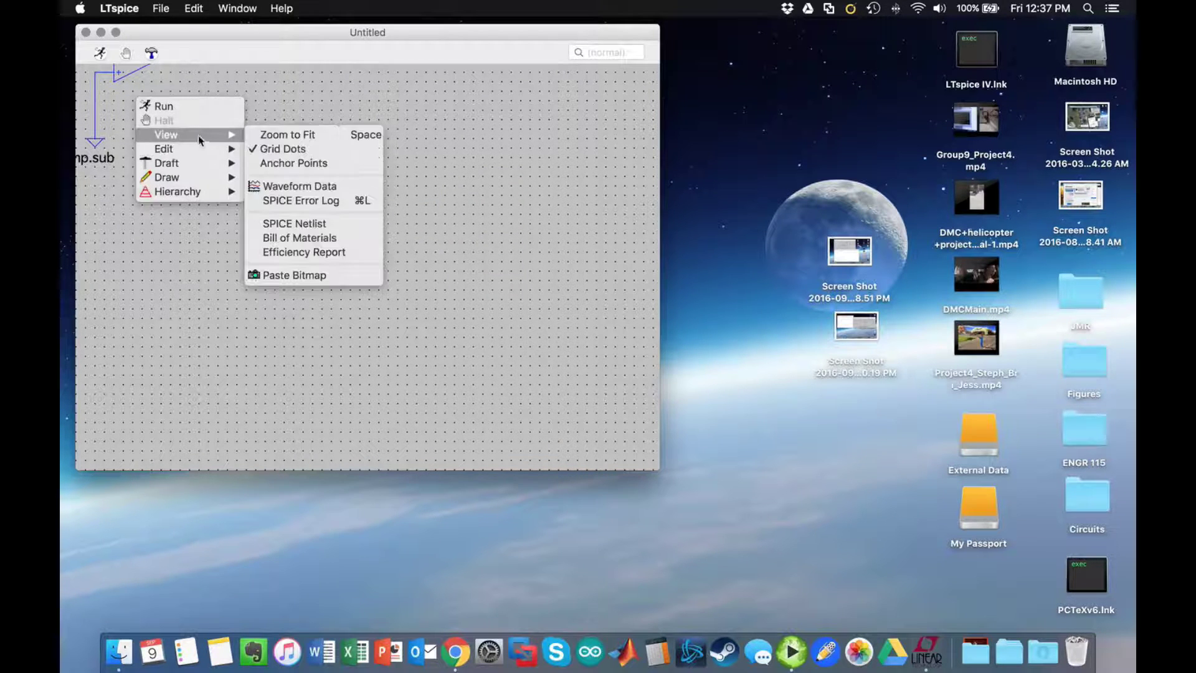
pyautogui.click(306, 135)
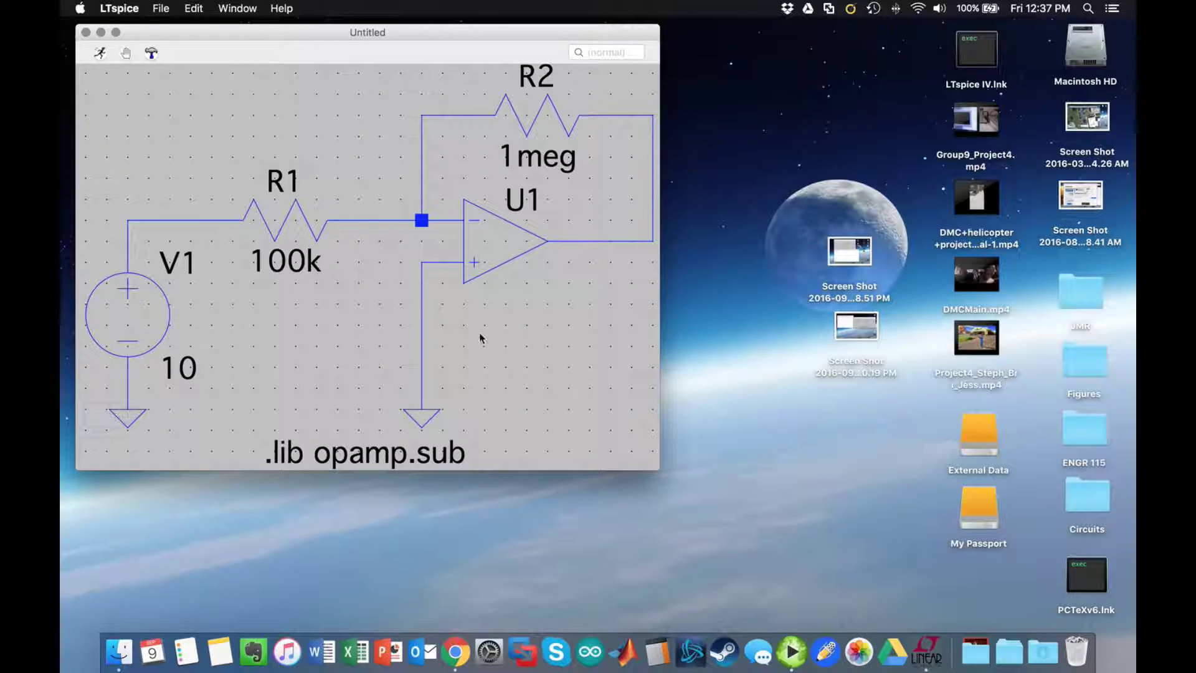
pyautogui.moveTo(655, 470); pyautogui.dragTo(680, 477)
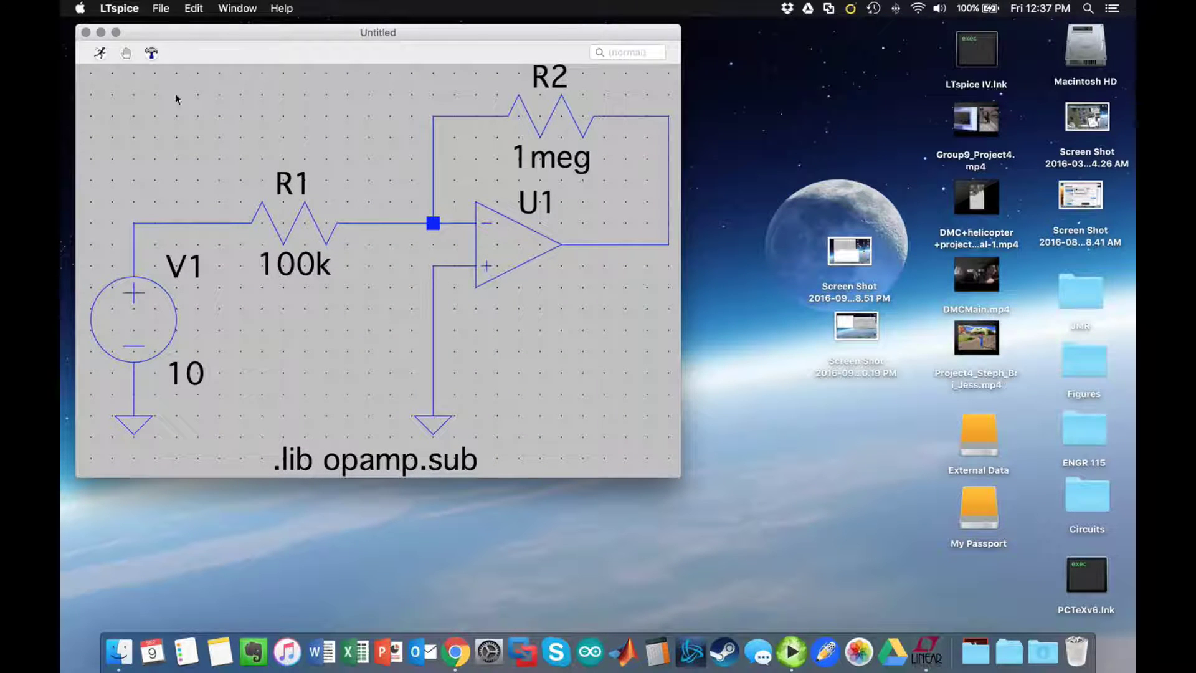
pyautogui.rightClick(187, 120)
# Enter the SPICE directive .dc V1 0 0.1 to sweep V1 from 0 to 0.1 V.
pyautogui.moveTo(223, 188)
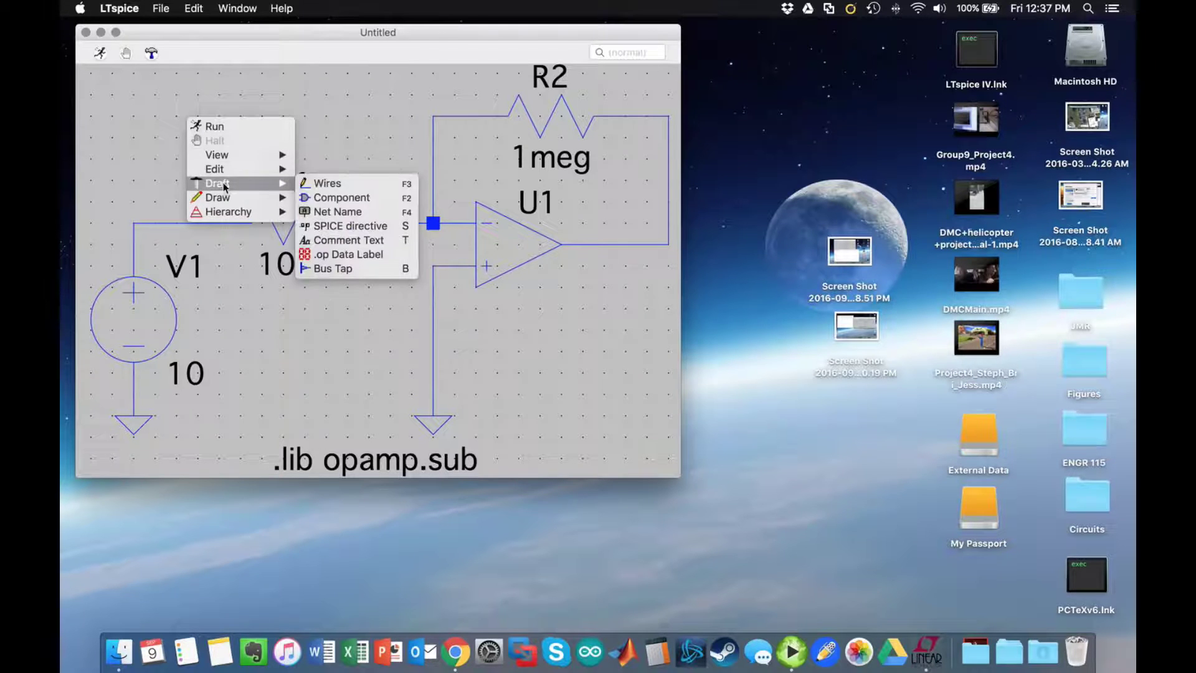
pyautogui.click(349, 225)
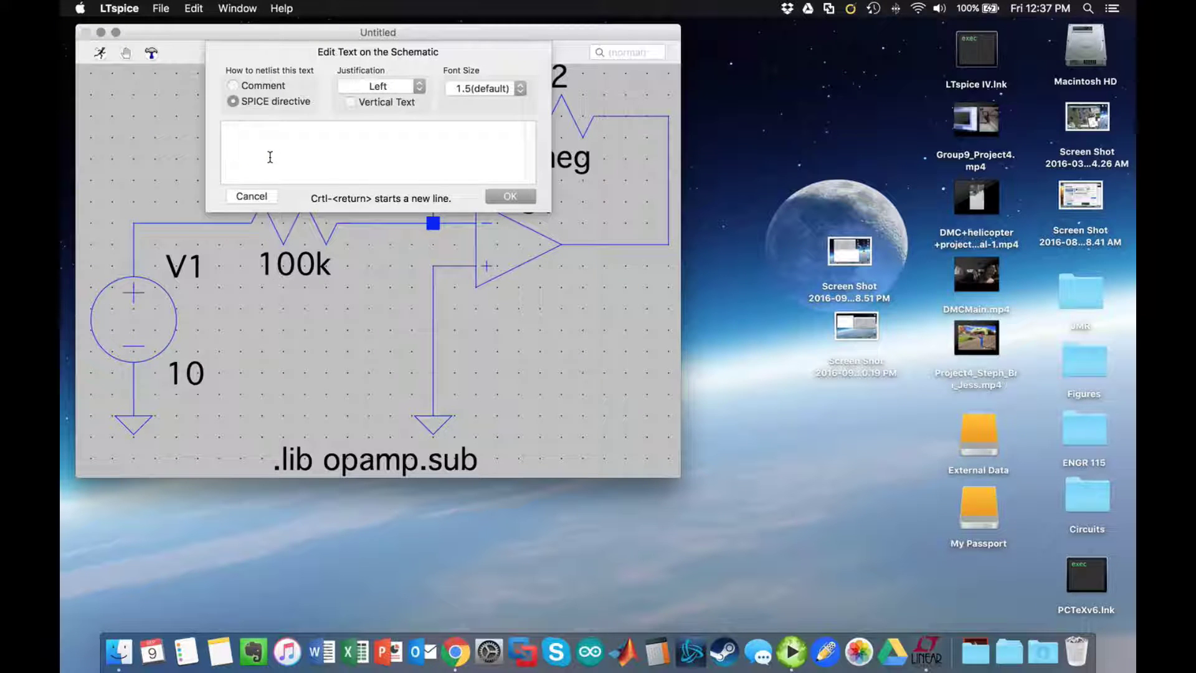
pyautogui.write('.d')
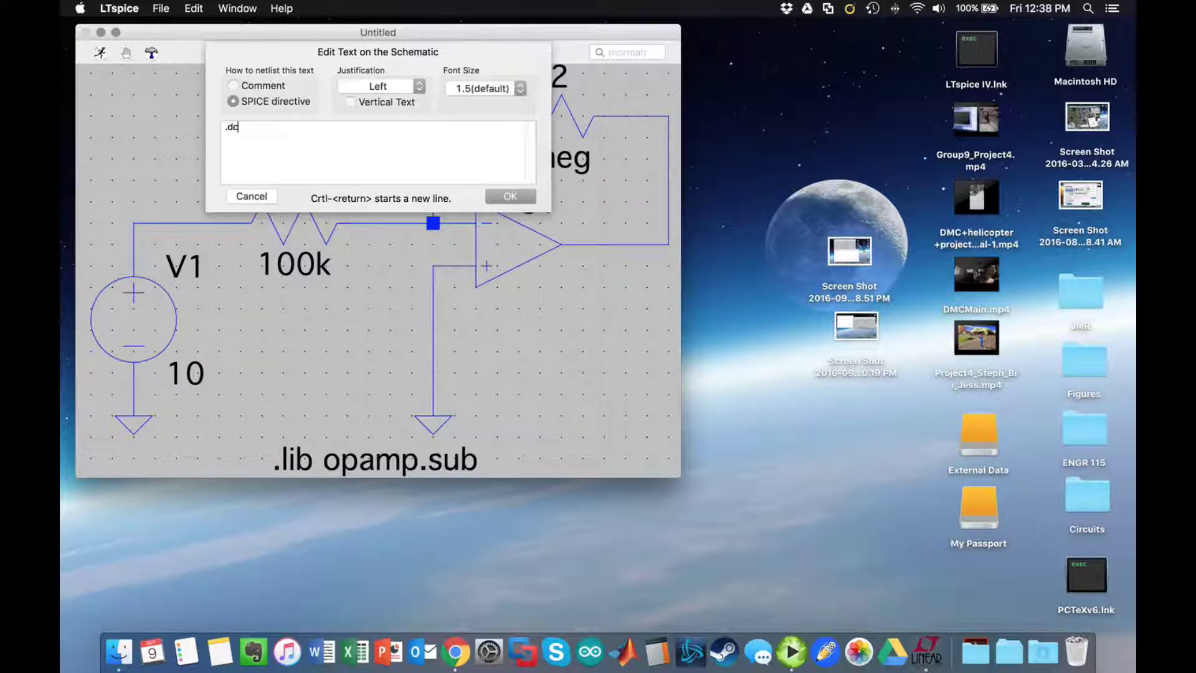
pyautogui.write('c V1 0 0.1')
pyautogui.click(510, 197)
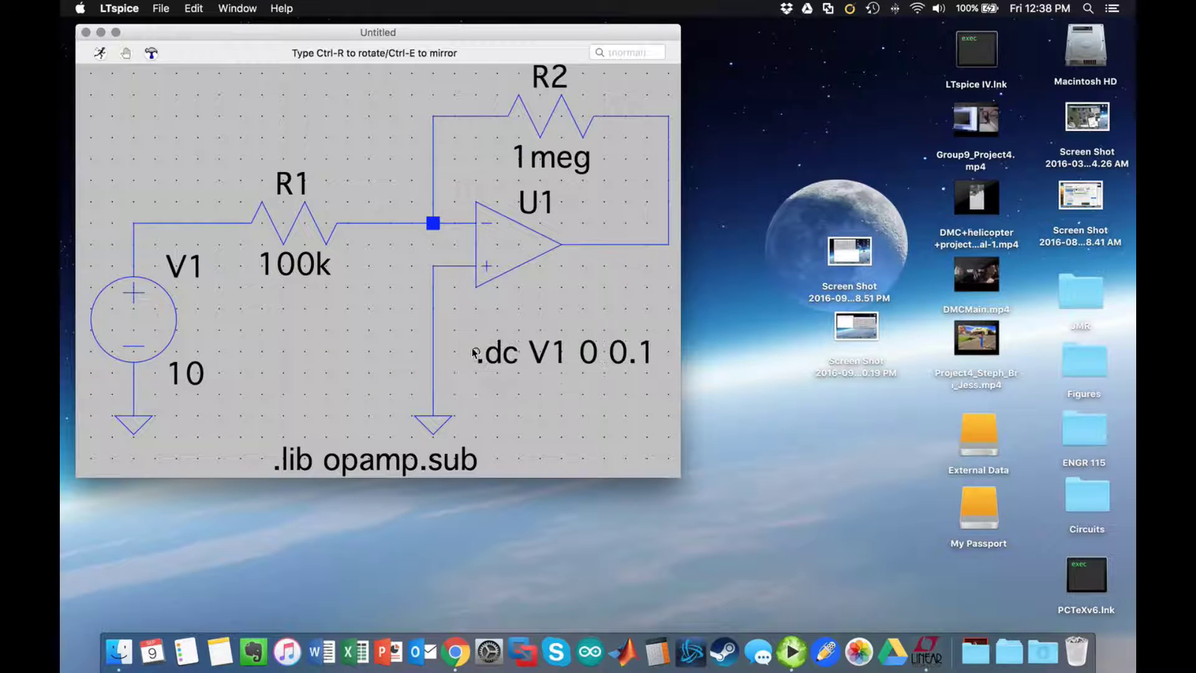
# Place the .dc directive right of the grounded input and run the simulation.
pyautogui.click(475, 354)
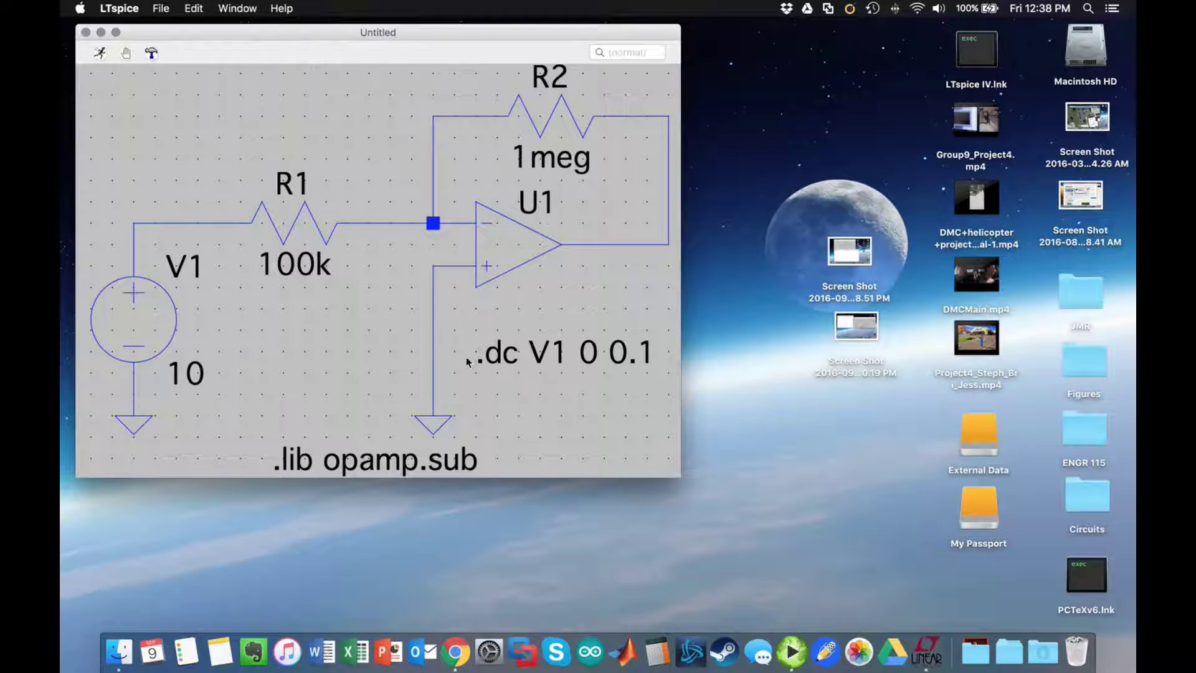
pyautogui.click(103, 53)
pyautogui.moveTo(360, 34); pyautogui.dragTo(333, 27)
# Arrange the Draft5.asc schematic and the empty Draft5.raw plot windows side by side.
pyautogui.click(386, 521)
pyautogui.moveTo(381, 302); pyautogui.dragTo(864, 69)
pyautogui.moveTo(1022, 341); pyautogui.dragTo(1111, 477)
pyautogui.moveTo(610, 28); pyautogui.dragTo(582, 39)
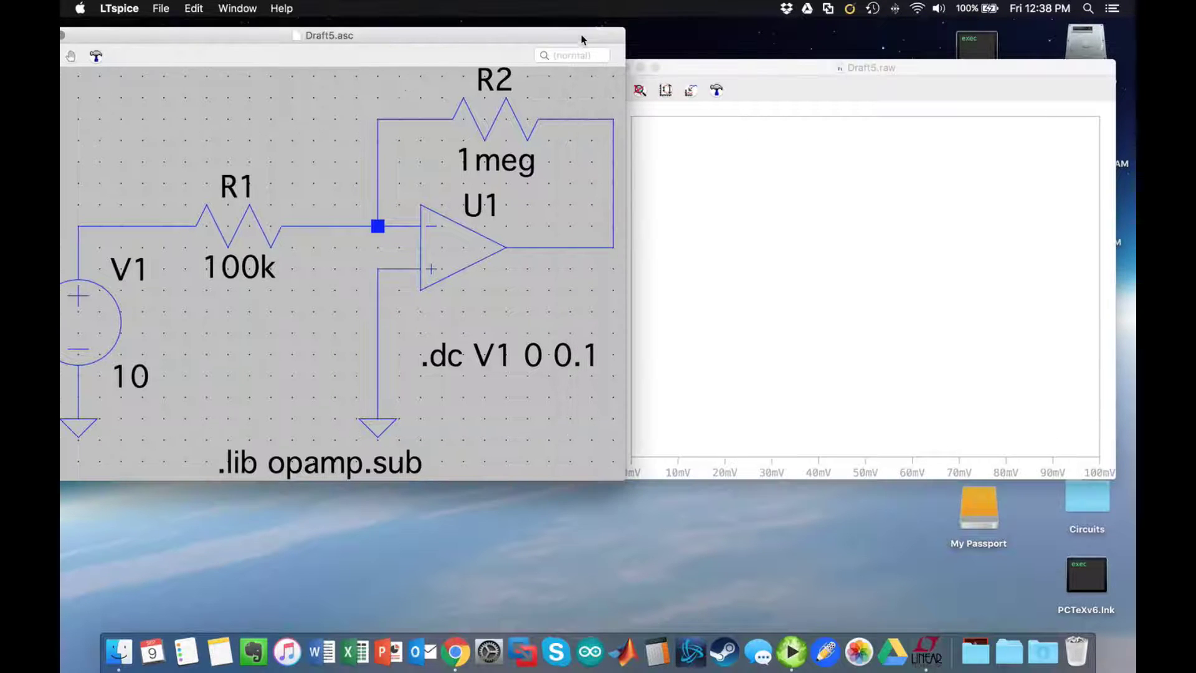
pyautogui.moveTo(621, 483); pyautogui.dragTo(506, 491)
pyautogui.moveTo(372, 27); pyautogui.dragTo(438, 39)
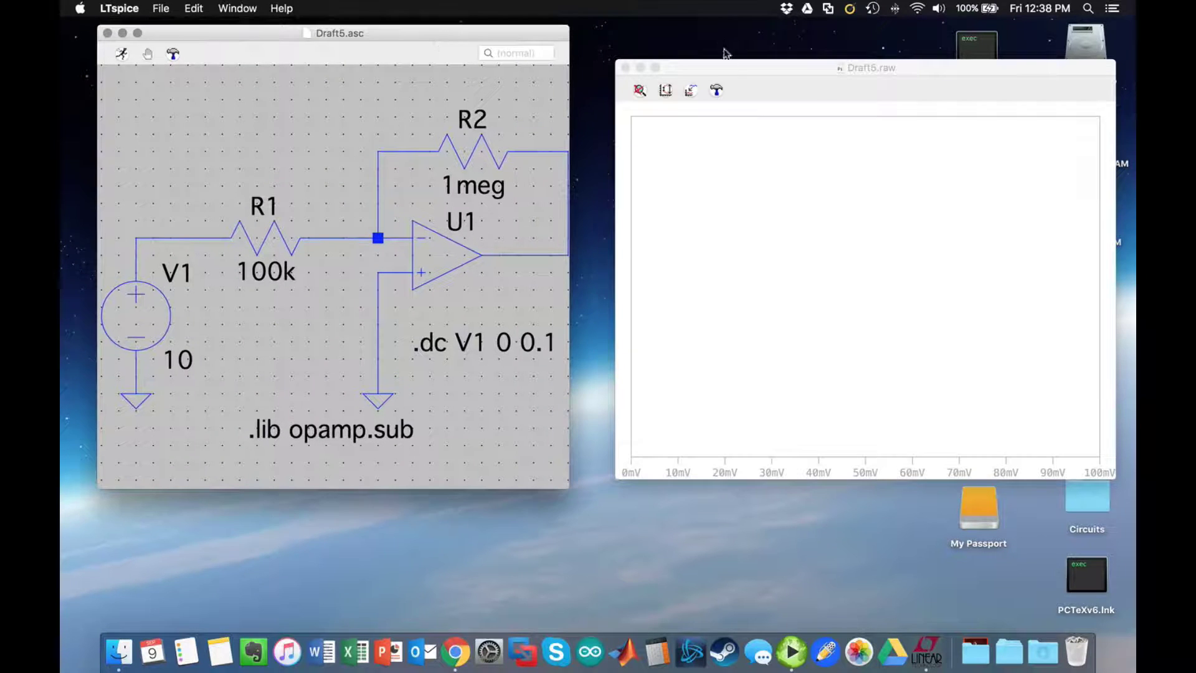
pyautogui.moveTo(727, 69); pyautogui.dragTo(709, 49)
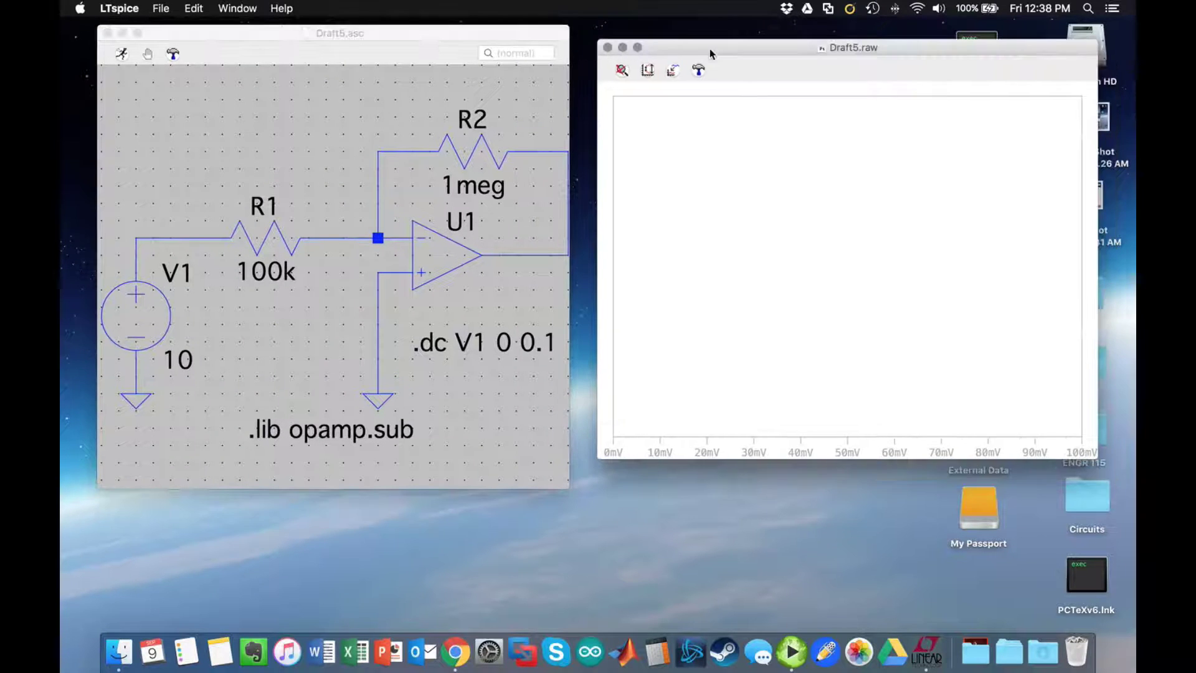
pyautogui.click(568, 294)
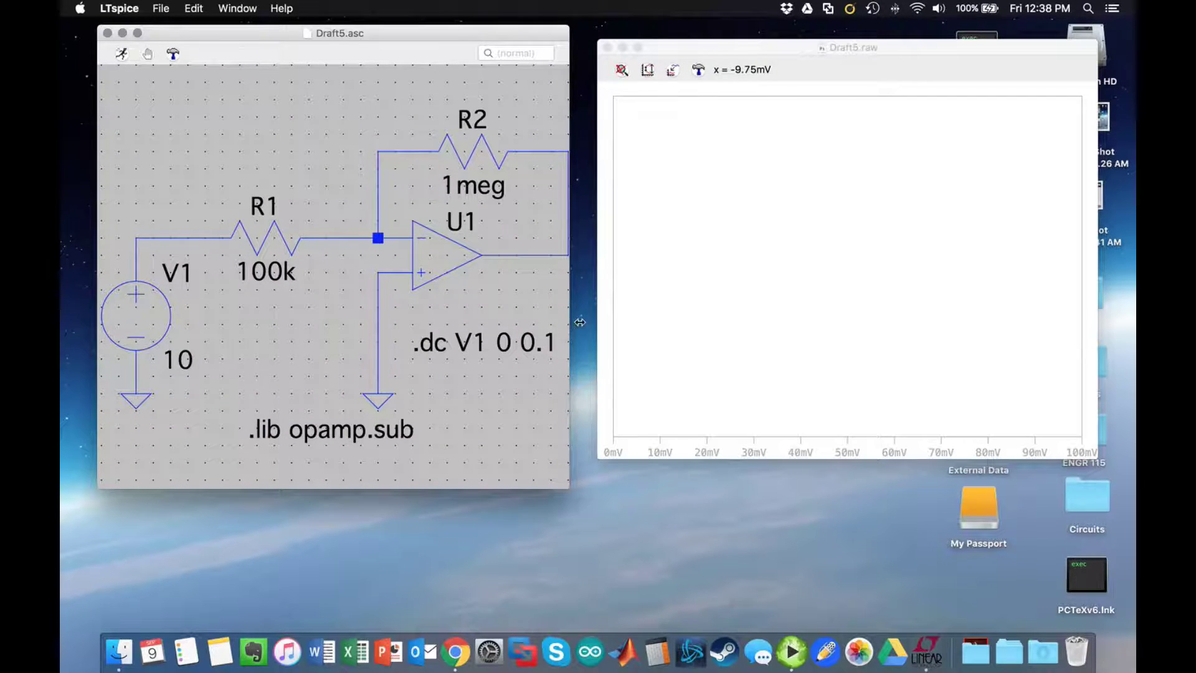
pyautogui.moveTo(580, 323)
pyautogui.mouseDown()
pyautogui.moveTo(603, 322)
pyautogui.moveTo(573, 322)
pyautogui.mouseUp()
# Zoom the schematic to fit, then probe the op-amp output wire to plot V(n002).
pyautogui.rightClick(217, 121)
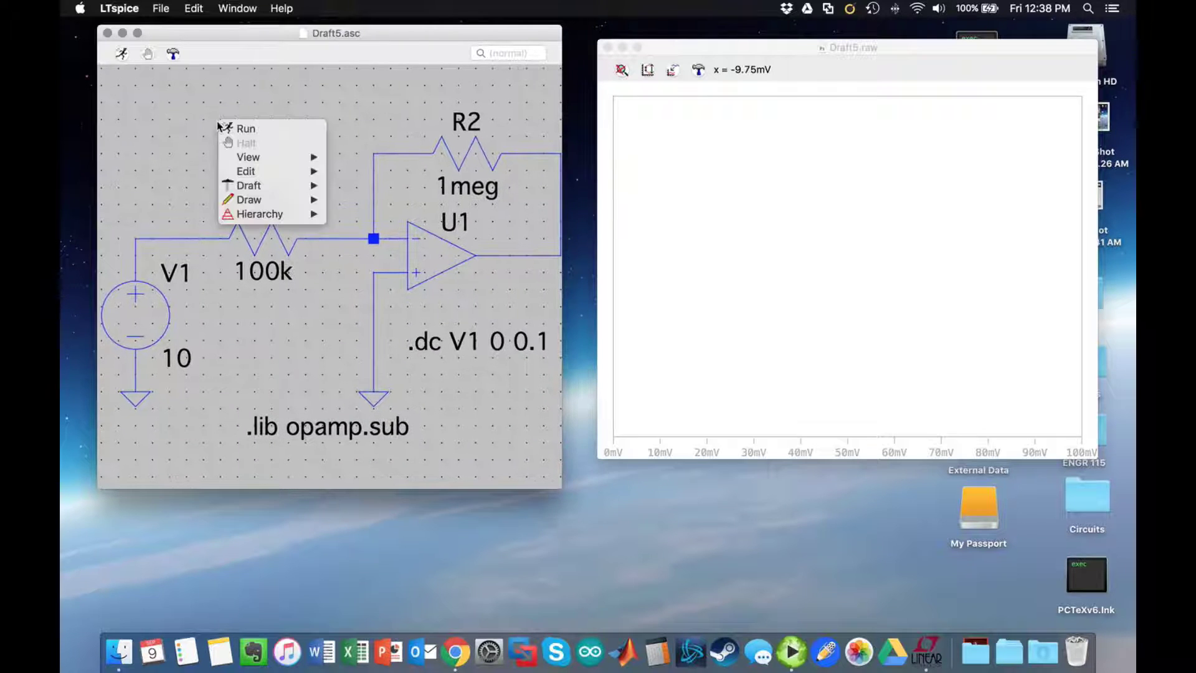
pyautogui.moveTo(267, 158)
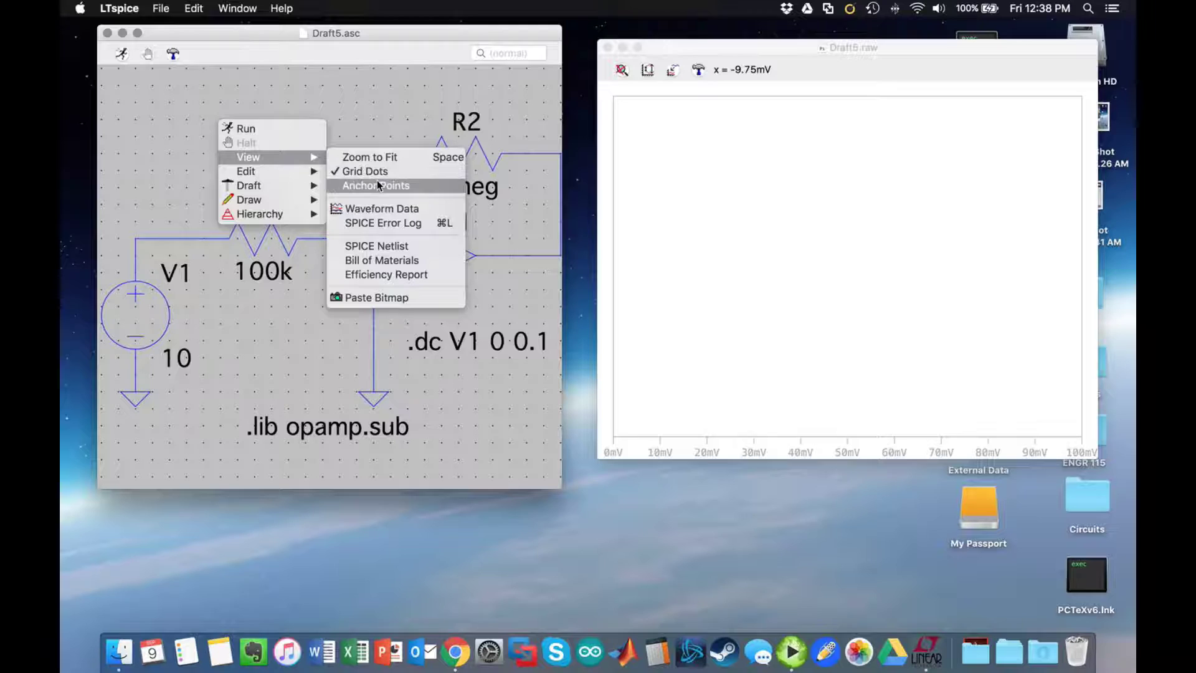
pyautogui.click(370, 156)
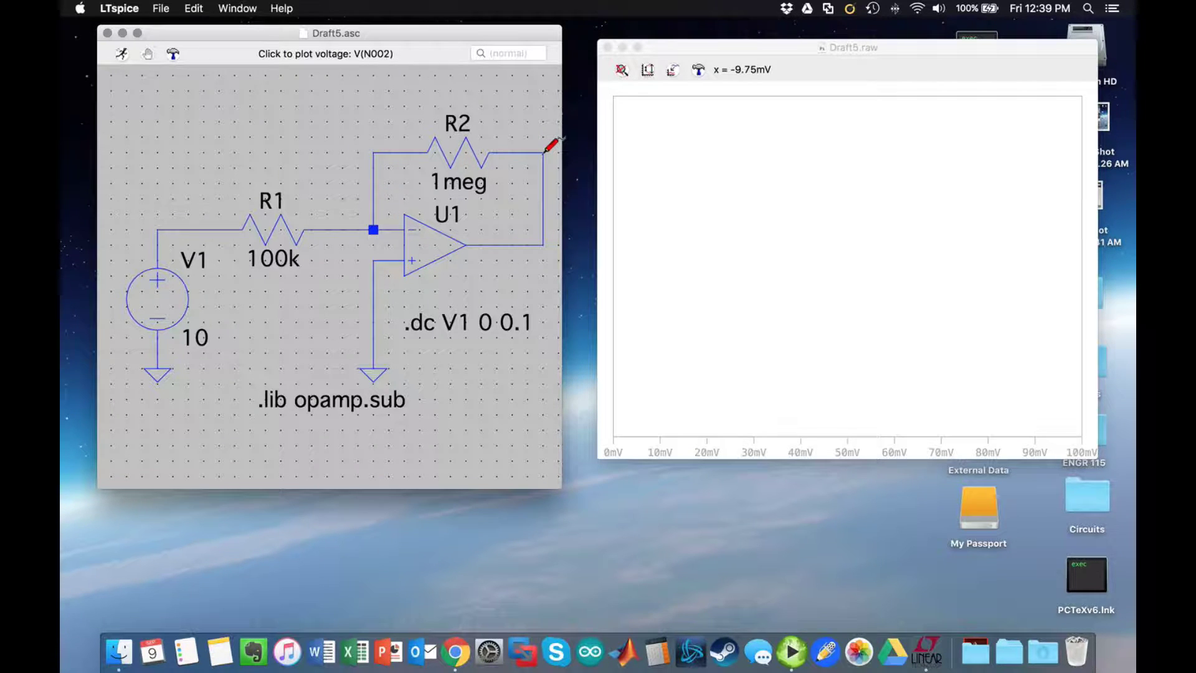
pyautogui.click(547, 151)
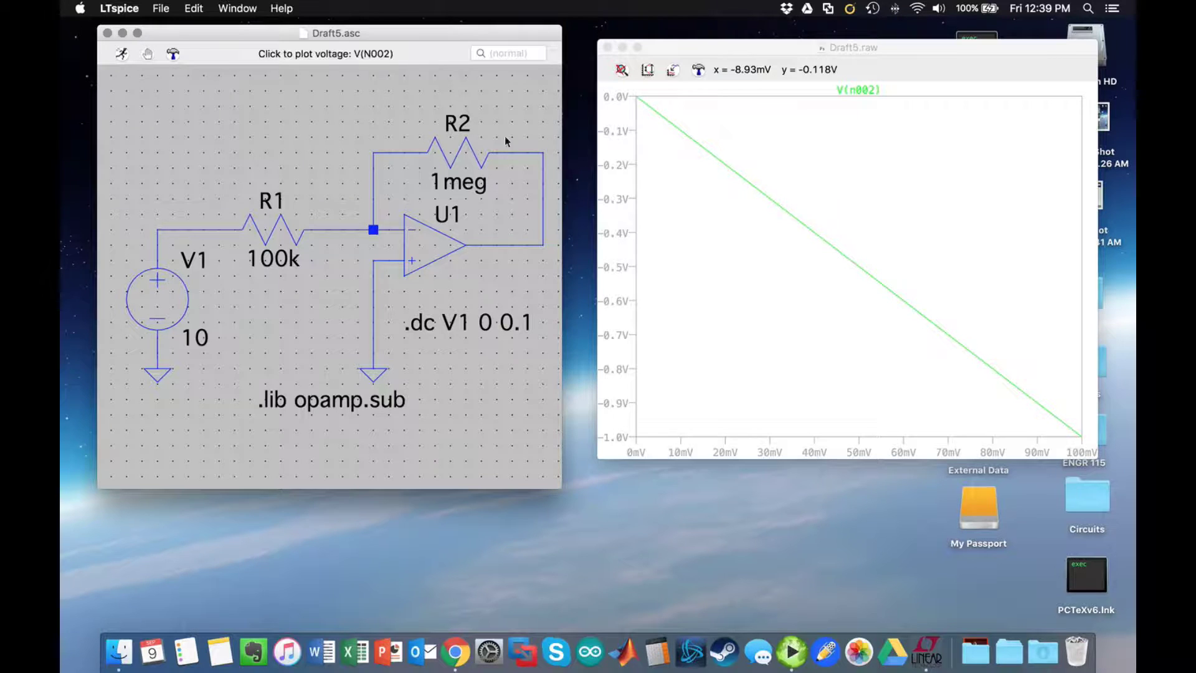
# Label the op-amp output wire with the net name vout.
pyautogui.rightClick(248, 102)
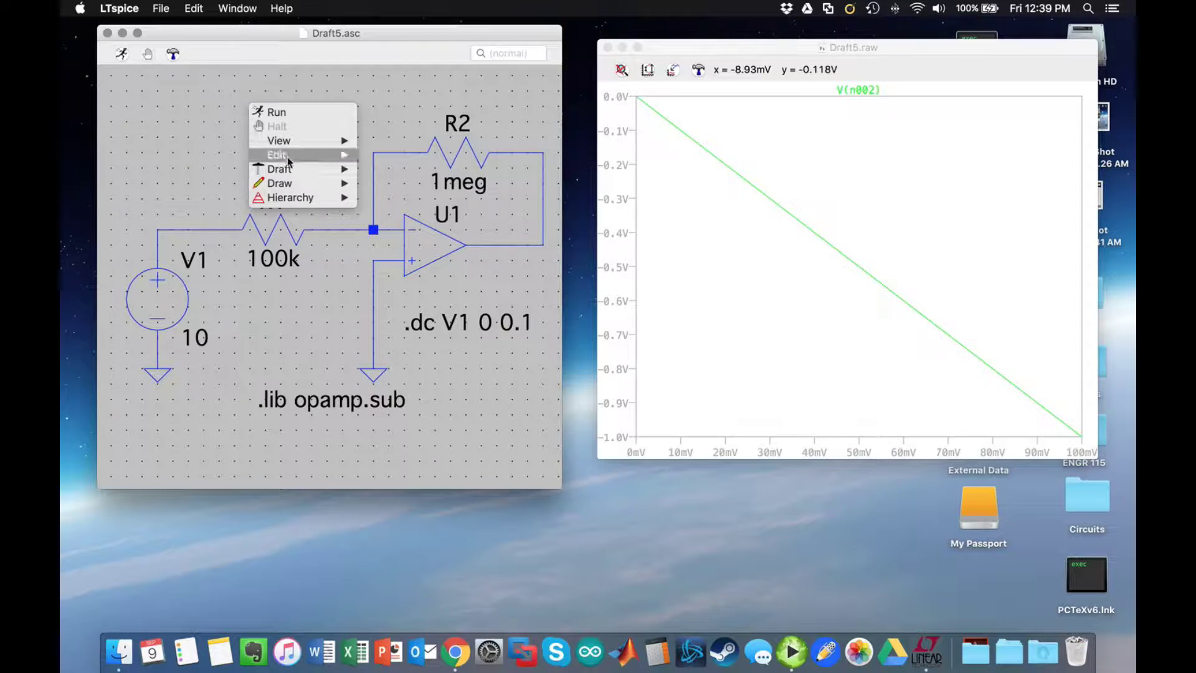
pyautogui.moveTo(329, 169)
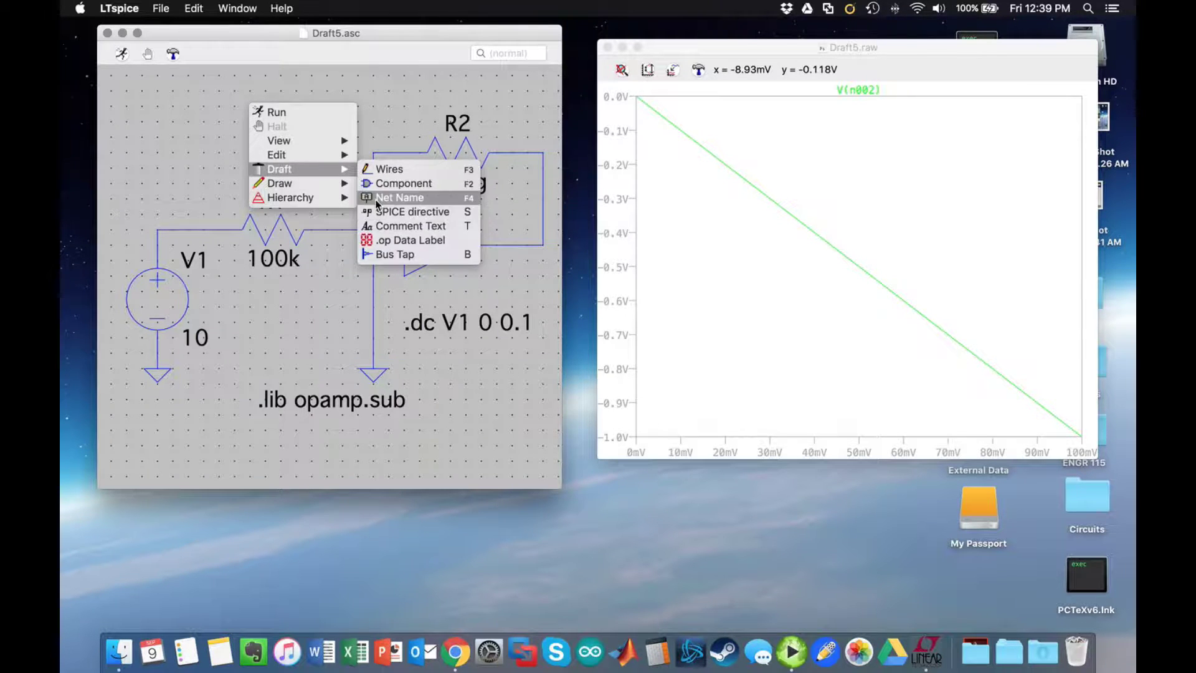
pyautogui.click(374, 198)
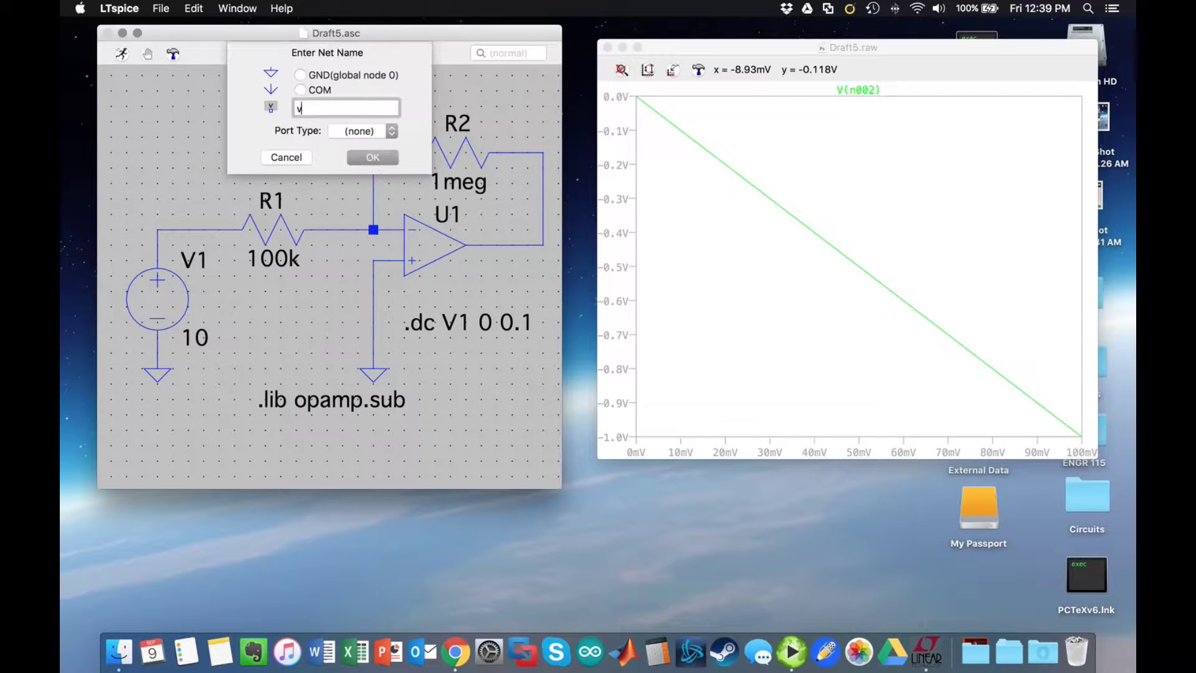
pyautogui.press('Return')
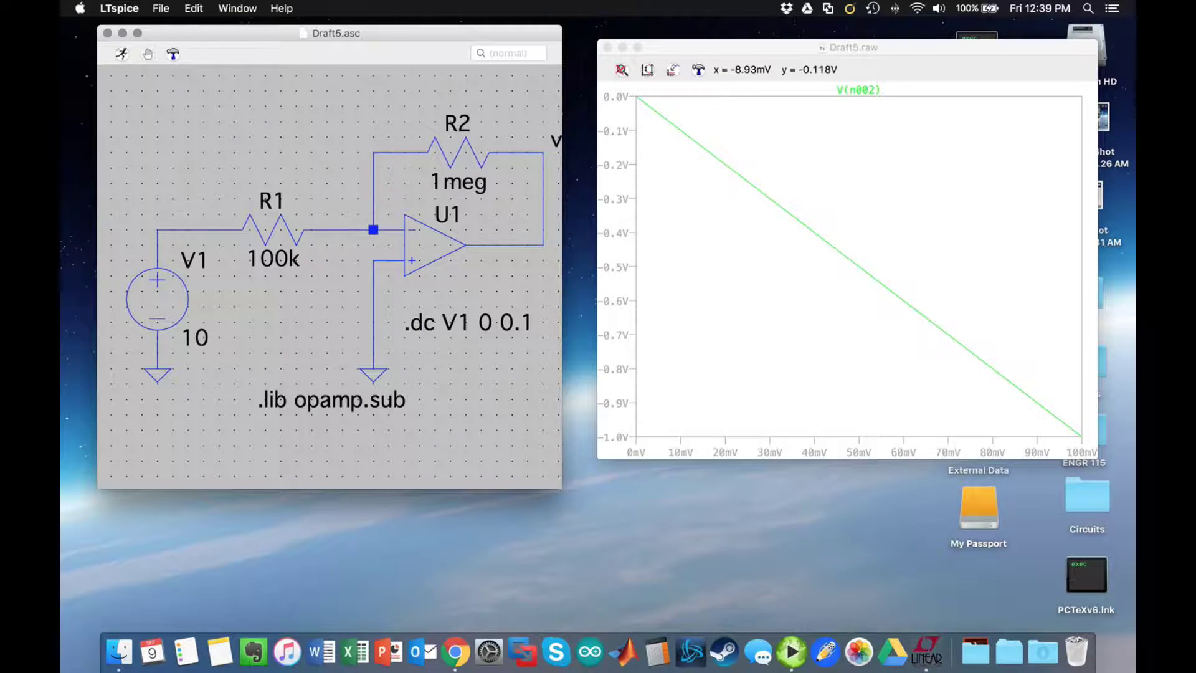
pyautogui.click(544, 152)
pyautogui.click(512, 245)
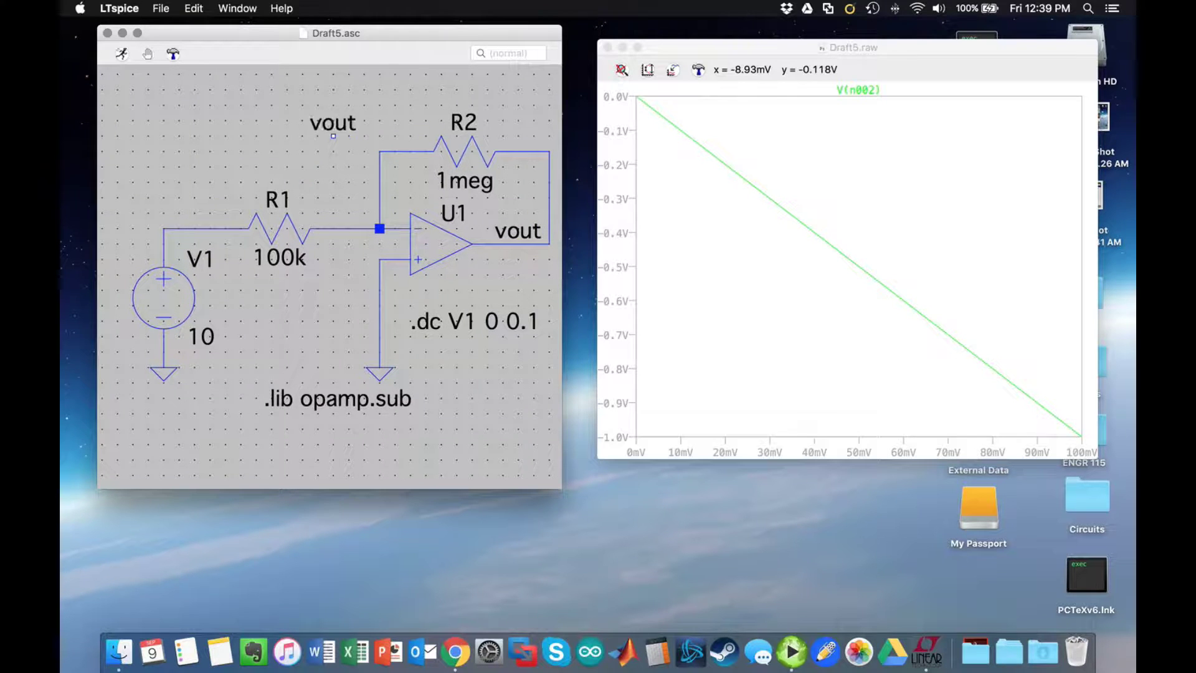
pyautogui.rightClick(271, 151)
# Label the wire above V1 with the net name vin.
pyautogui.rightClick(228, 105)
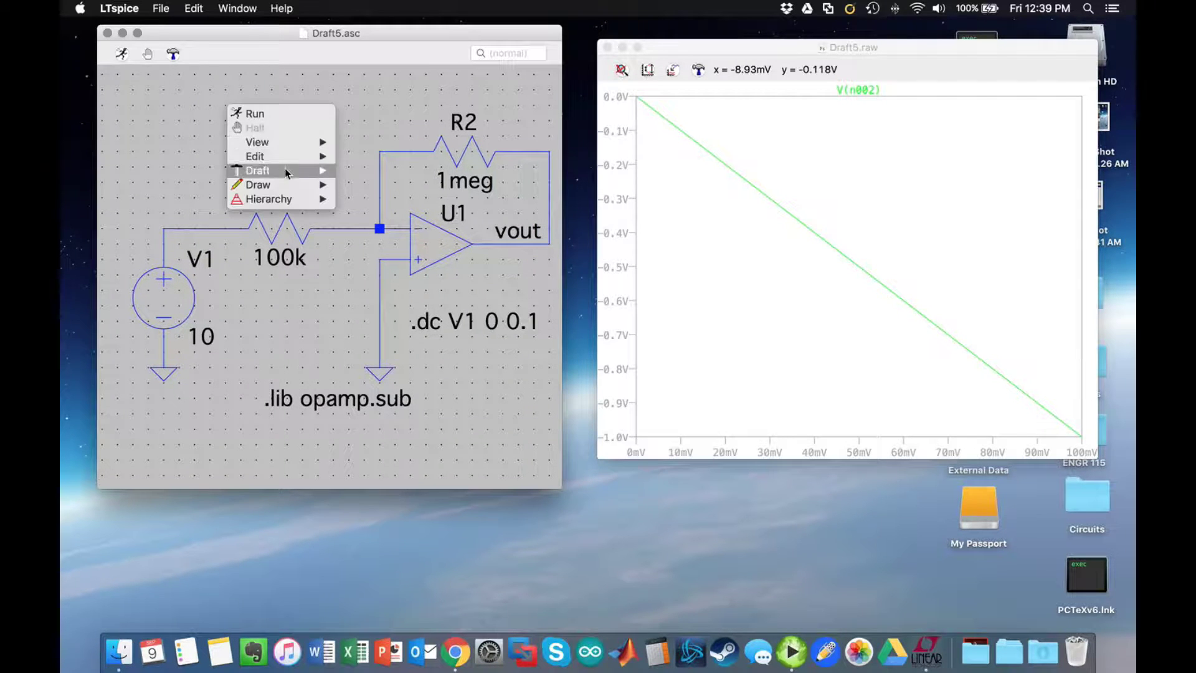
pyautogui.moveTo(286, 177)
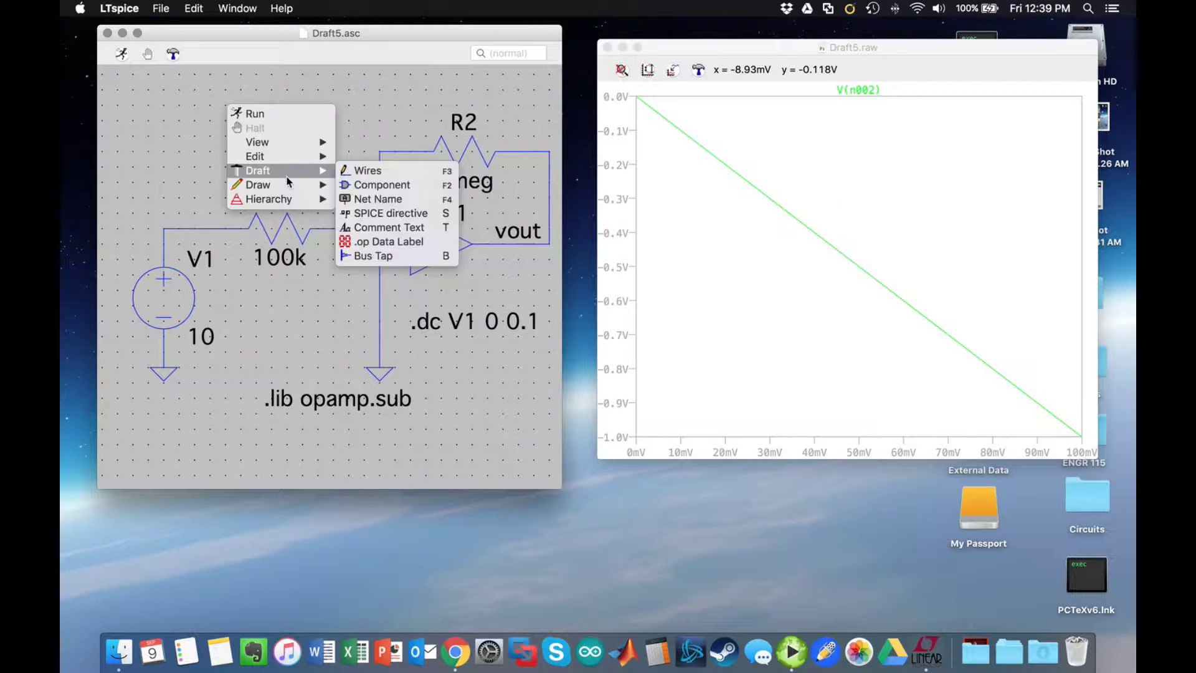
pyautogui.click(370, 200)
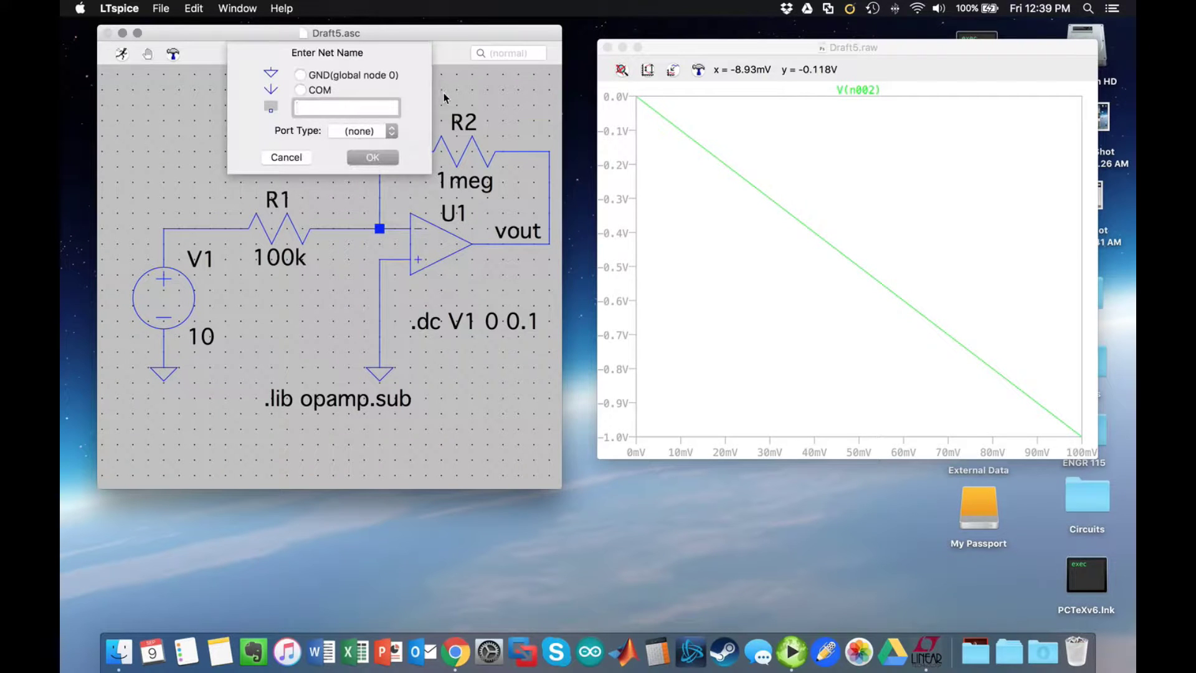
pyautogui.write('vin')
pyautogui.click(377, 159)
pyautogui.click(162, 233)
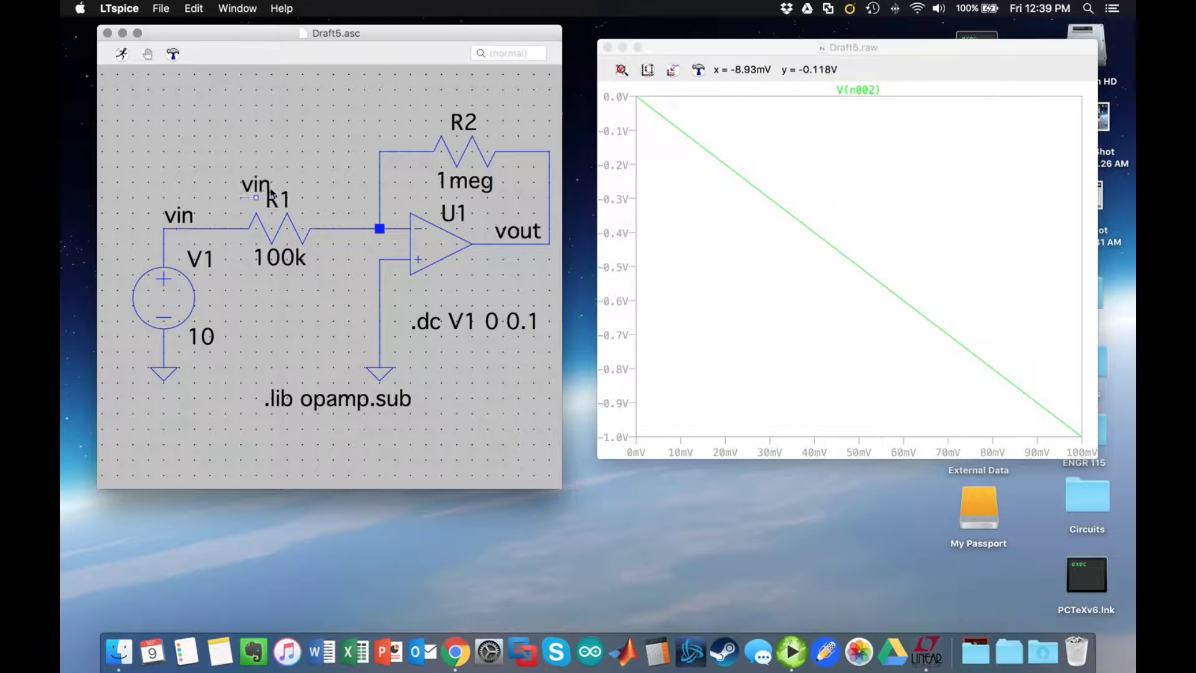
pyautogui.press('Escape')
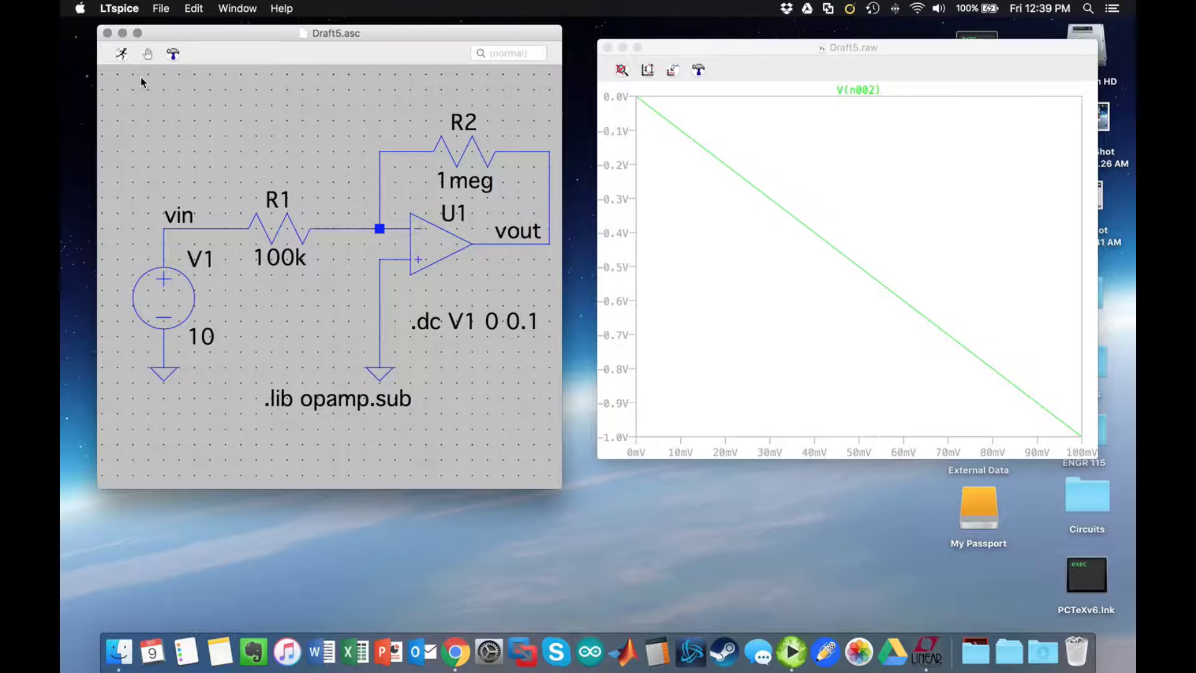
# Re-run the simulation and probe the vin and vout nets to plot V(vin) and V(vout).
pyautogui.click(124, 55)
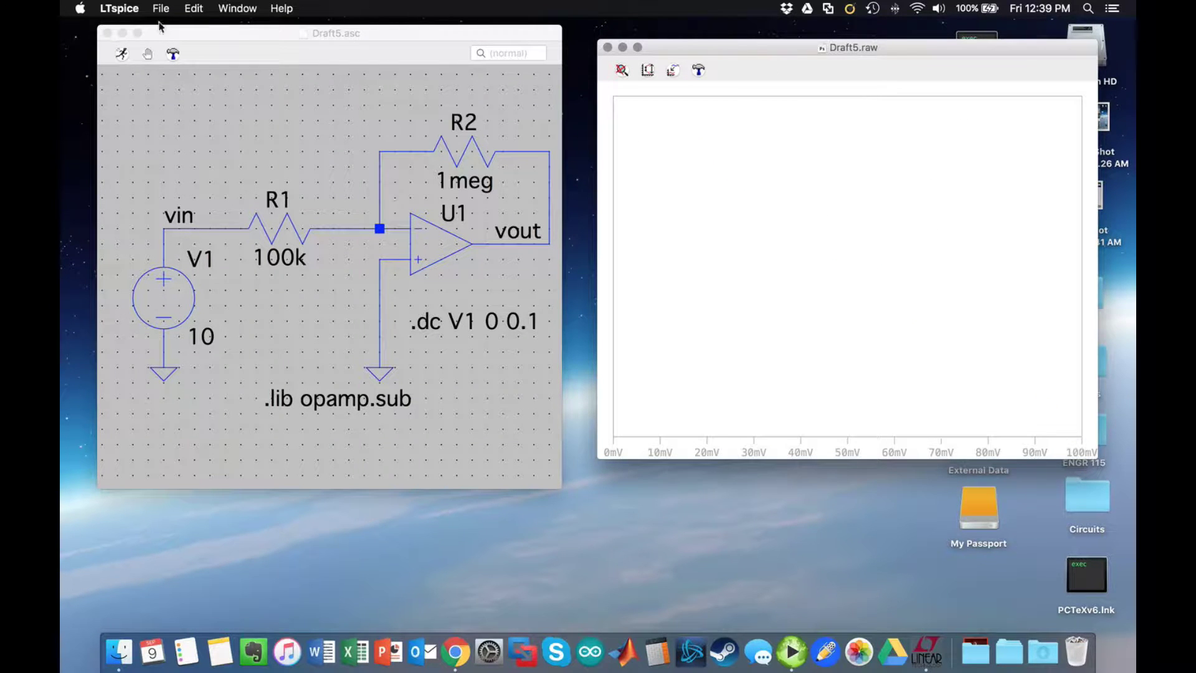
pyautogui.click(199, 228)
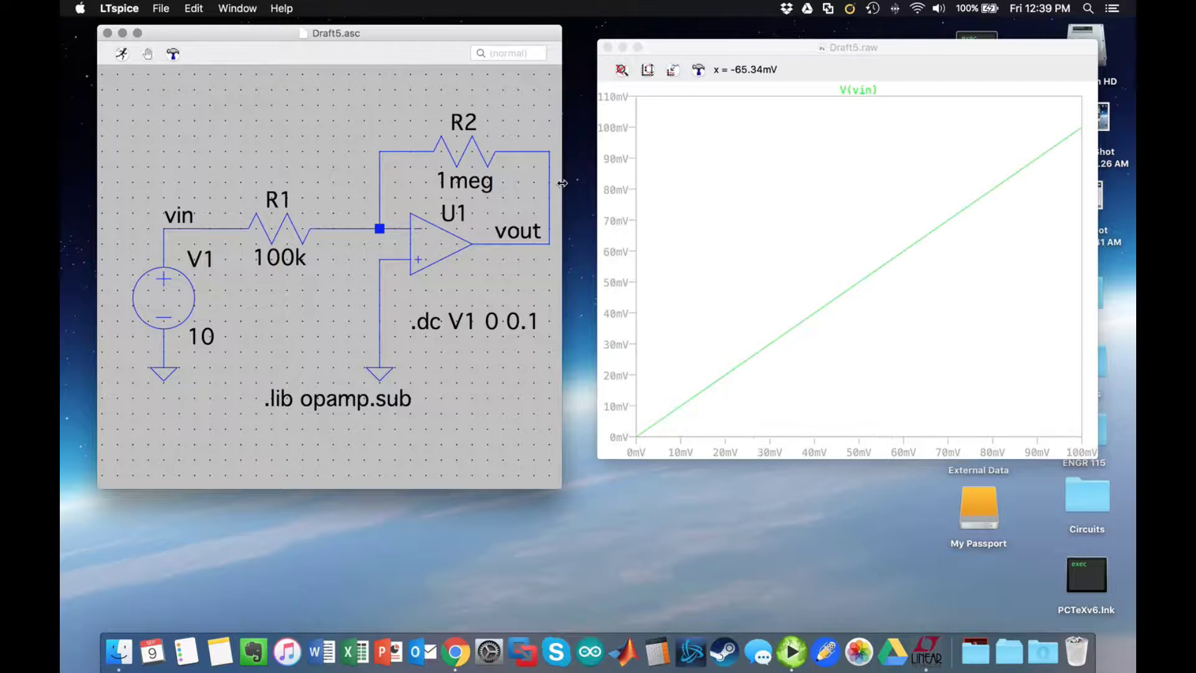
pyautogui.click(530, 235)
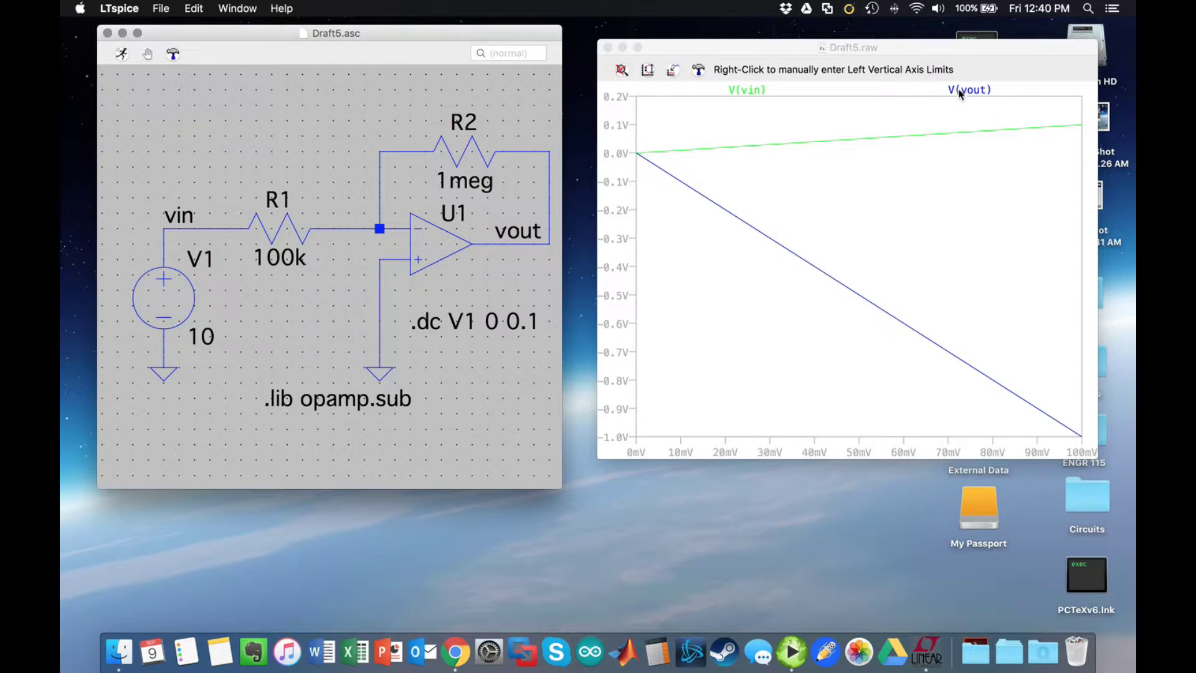
# Change the V(vout) trace expression to -V(vout).
pyautogui.rightClick(1004, 121)
pyautogui.rightClick(990, 88)
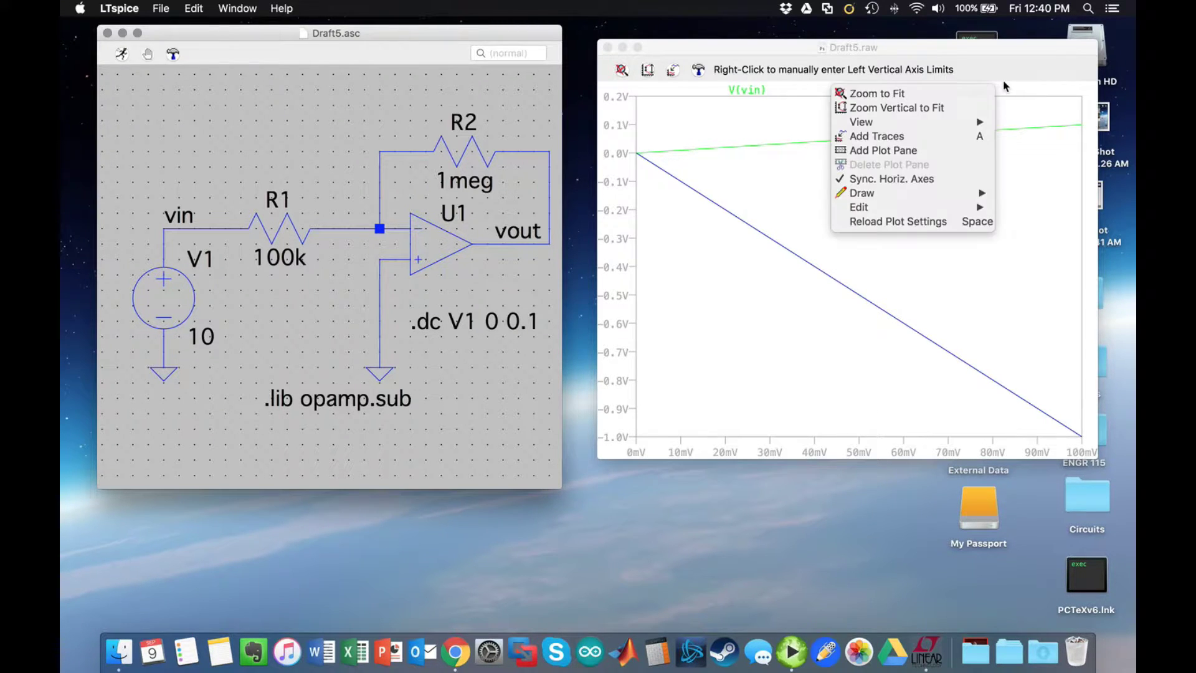
pyautogui.click(1004, 86)
pyautogui.rightClick(962, 89)
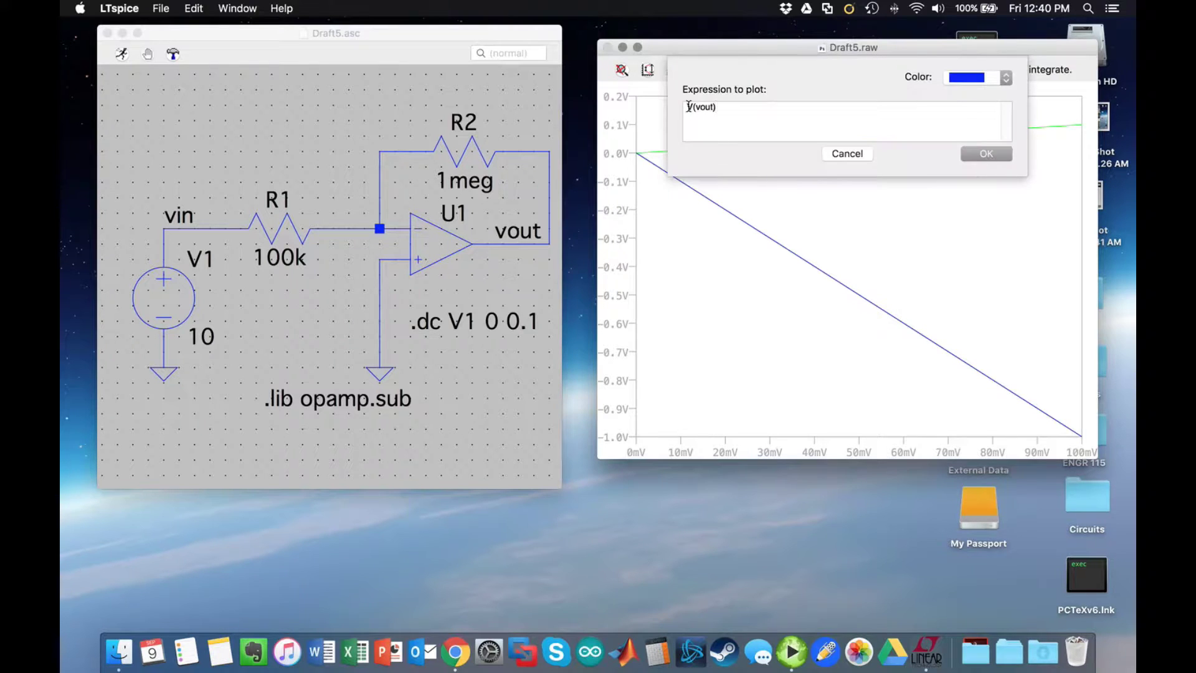
pyautogui.write('-')
pyautogui.click(986, 153)
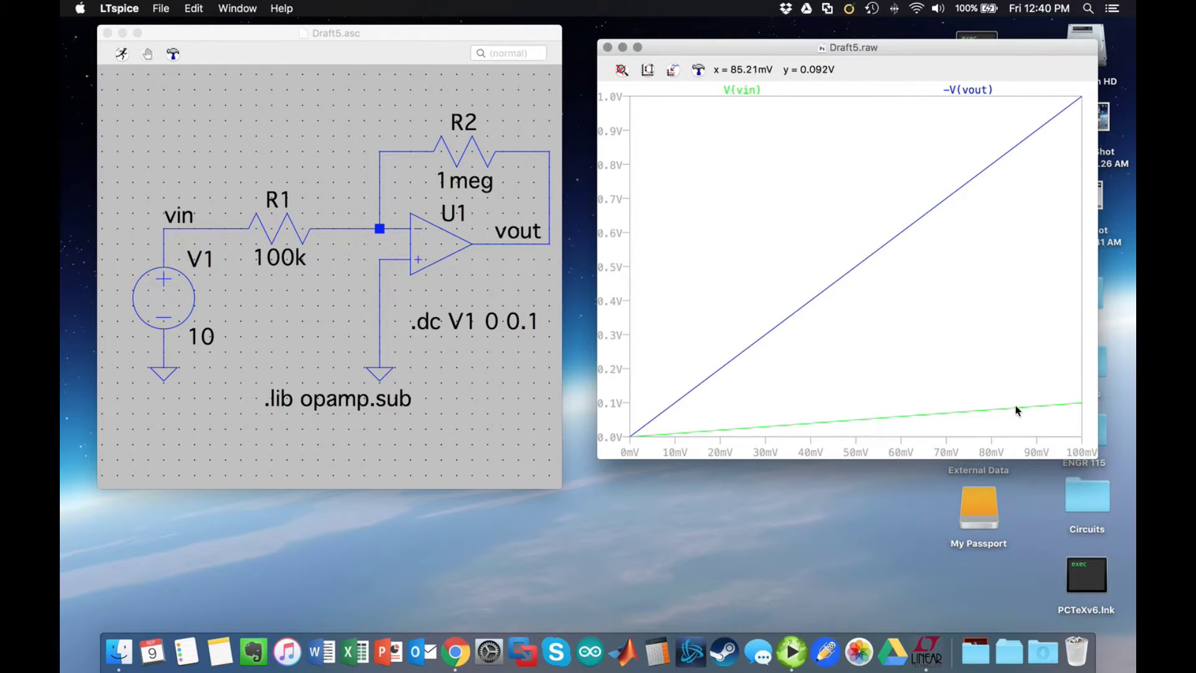
# Set the V(vin) trace colour to magenta.
pyautogui.rightClick(742, 90)
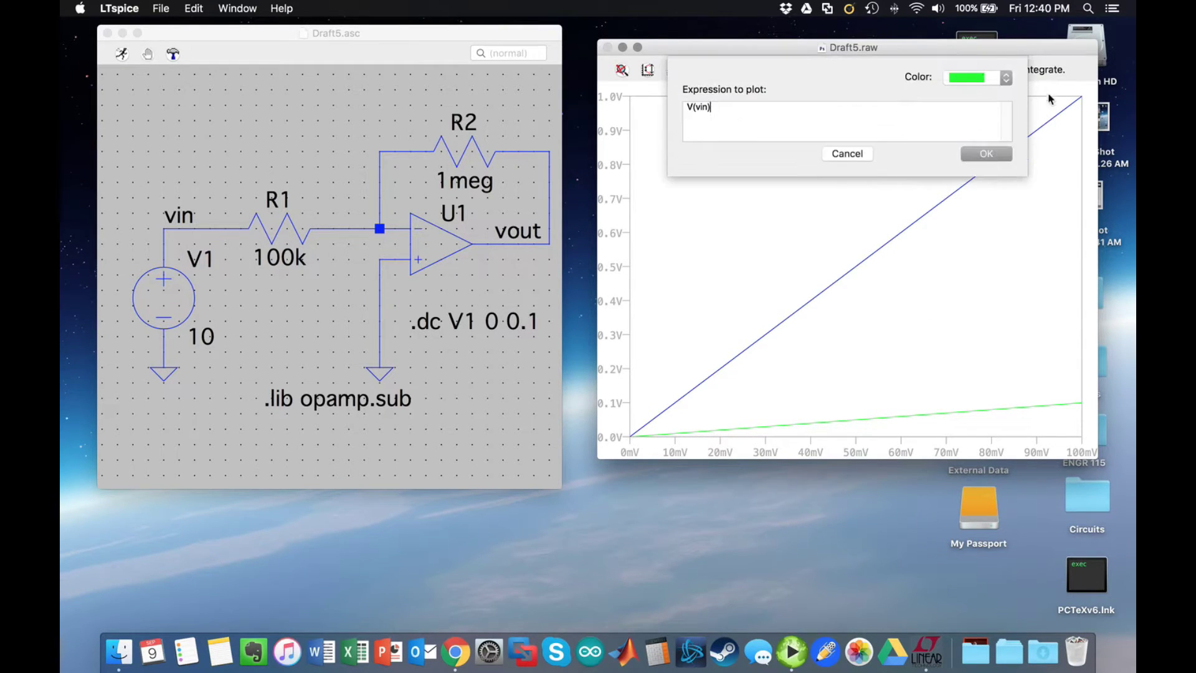
pyautogui.click(979, 77)
pyautogui.click(985, 122)
pyautogui.click(986, 154)
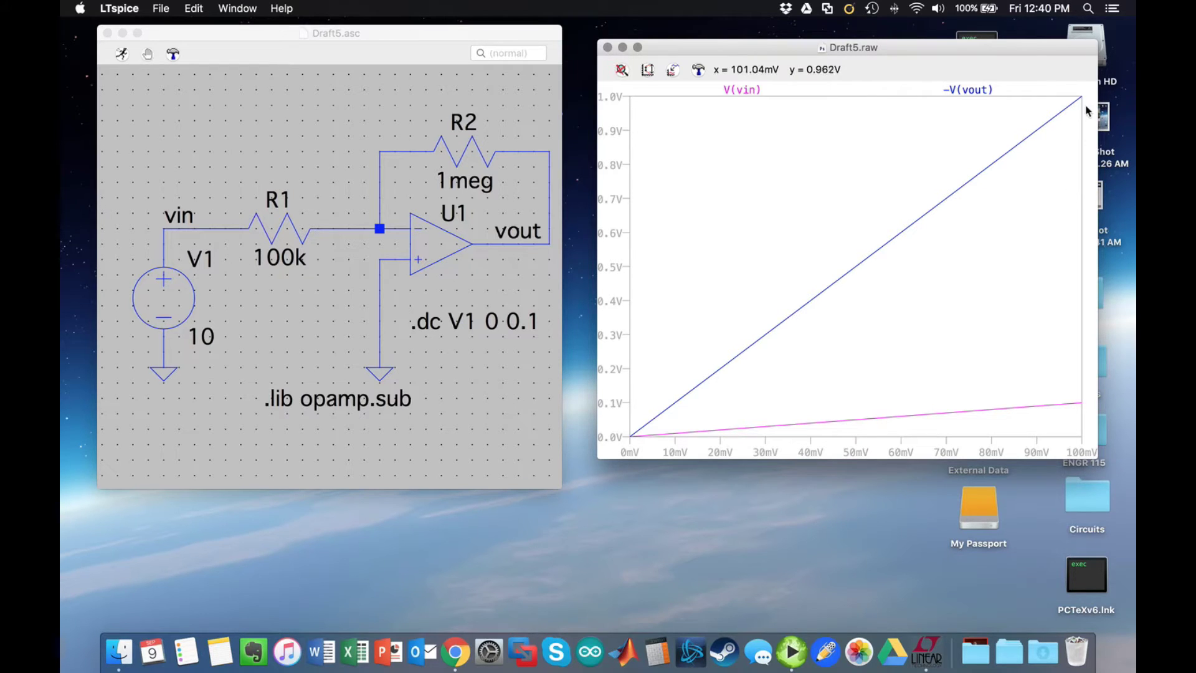
pyautogui.click(792, 652)
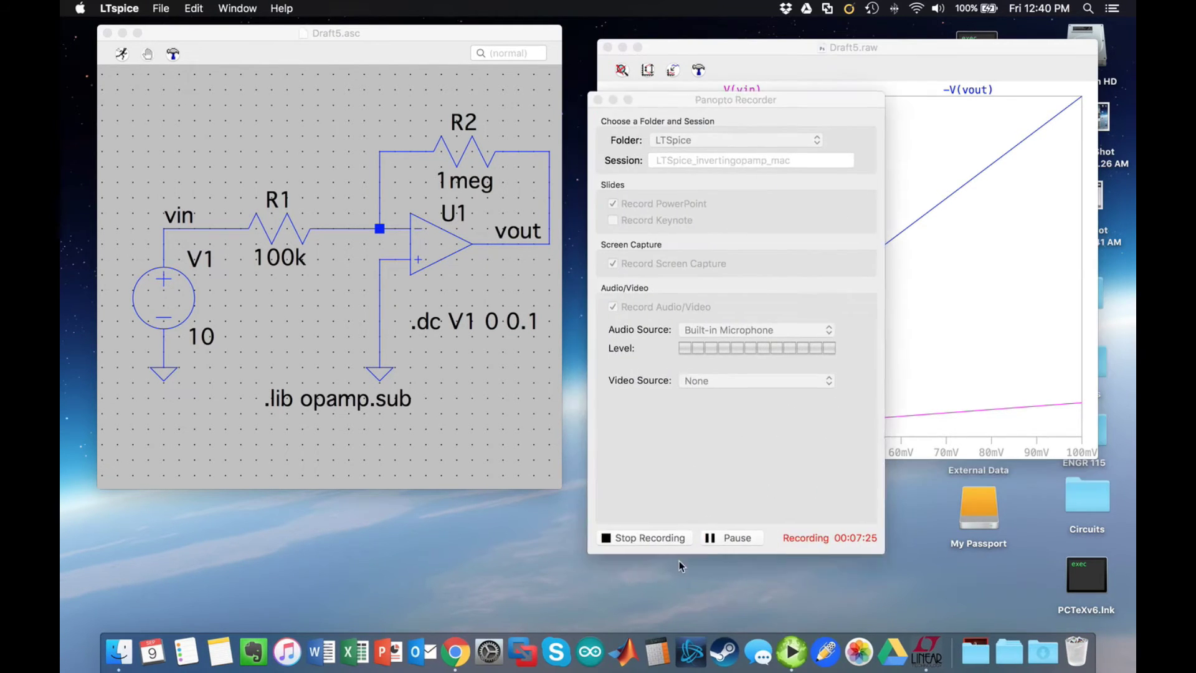